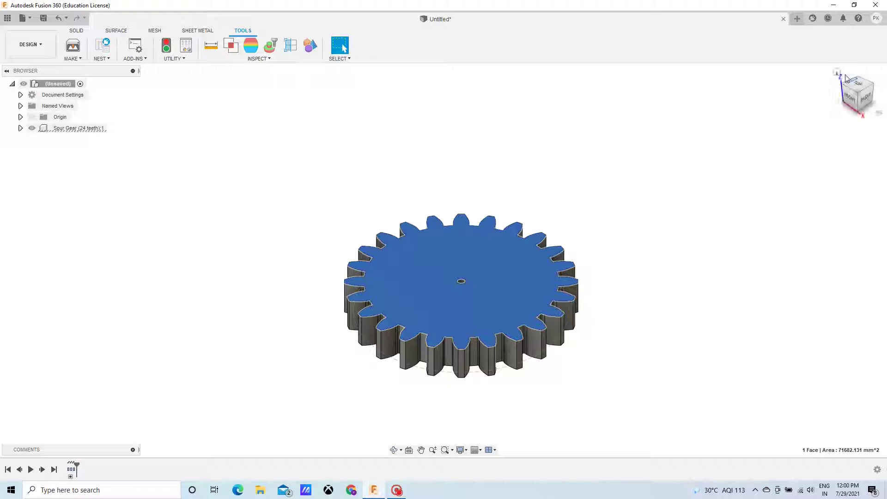
- Copy the 24-tooth spur gear component and paste it into the top-level assembly as a new independent component
left_click(836, 73)
left_click(777, 161)
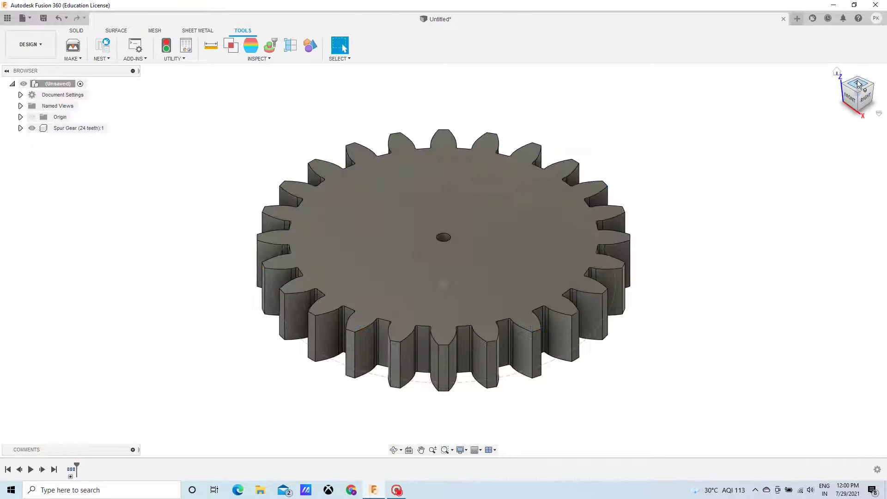
left_click(858, 83)
scroll(418, 246, "up", 1)
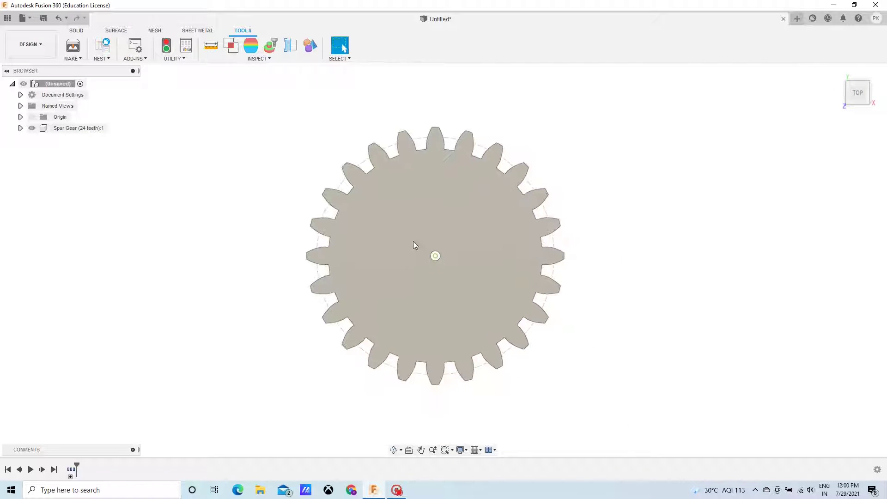
right_click(55, 128)
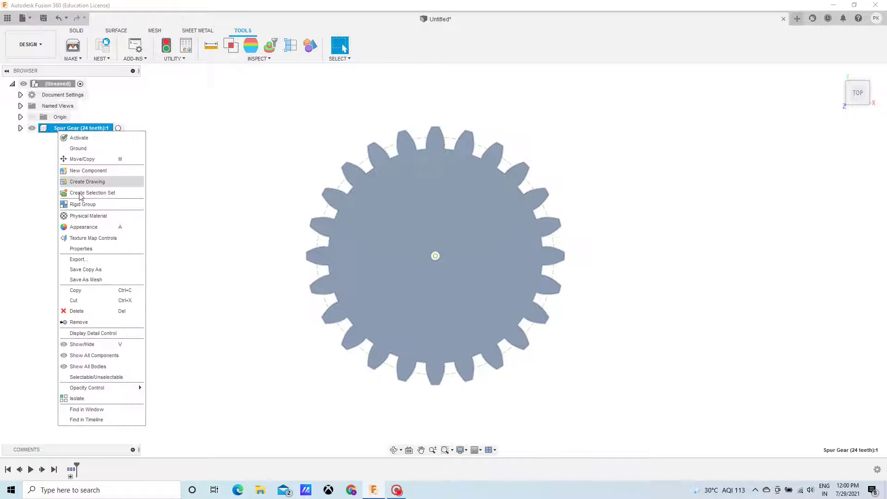
left_click(101, 292)
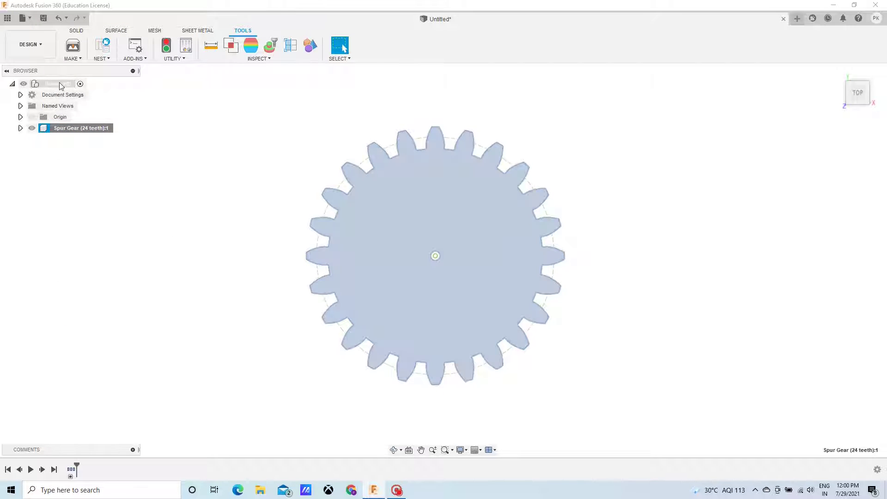
right_click(59, 83)
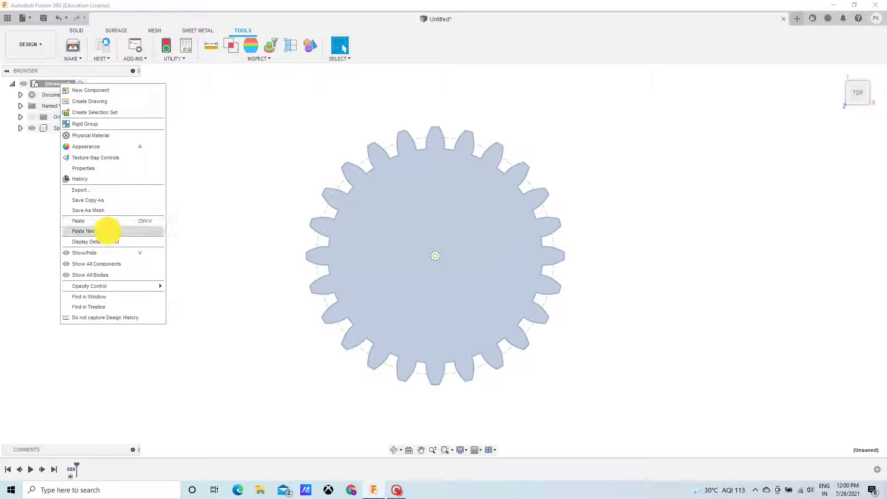
left_click(106, 231)
- Move the pasted gear -305 mm along X so it sits beside the original gear
left_click_drag(460, 257, 220, 241)
scroll(271, 255, "down", 1)
scroll(271, 257, "up", 3)
scroll(271, 257, "up", 5)
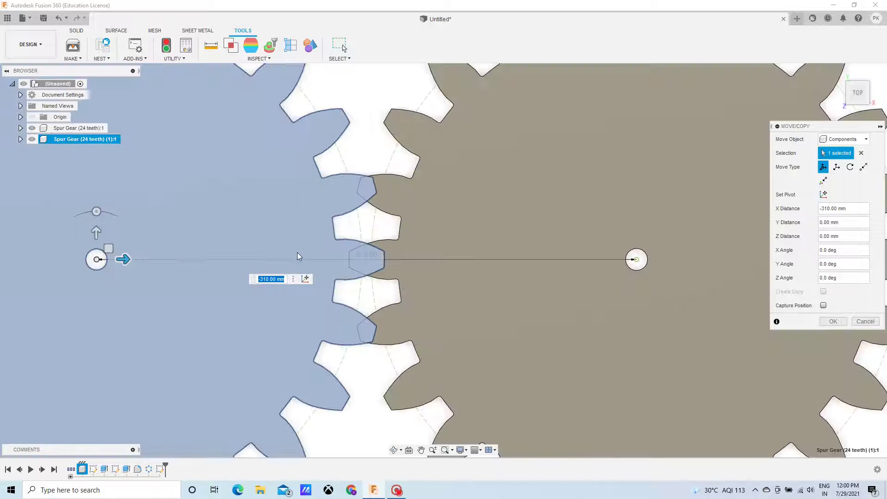
left_click(86, 258)
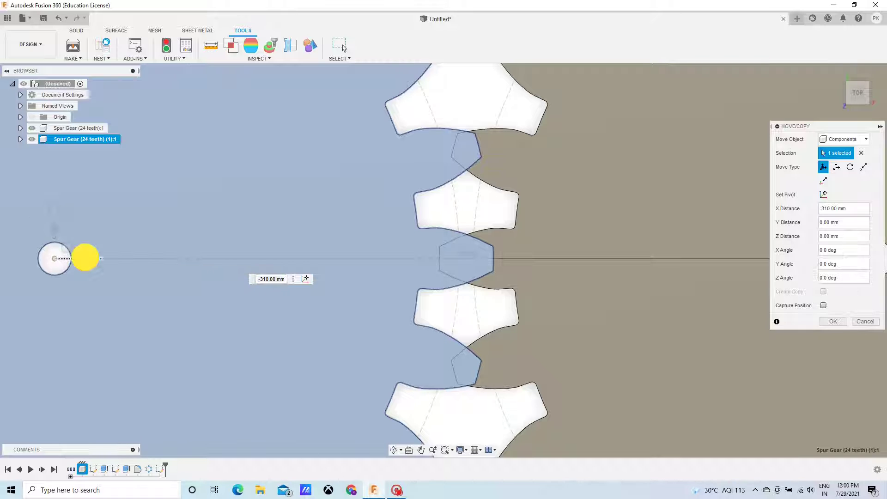
left_click_drag(91, 258, 103, 259)
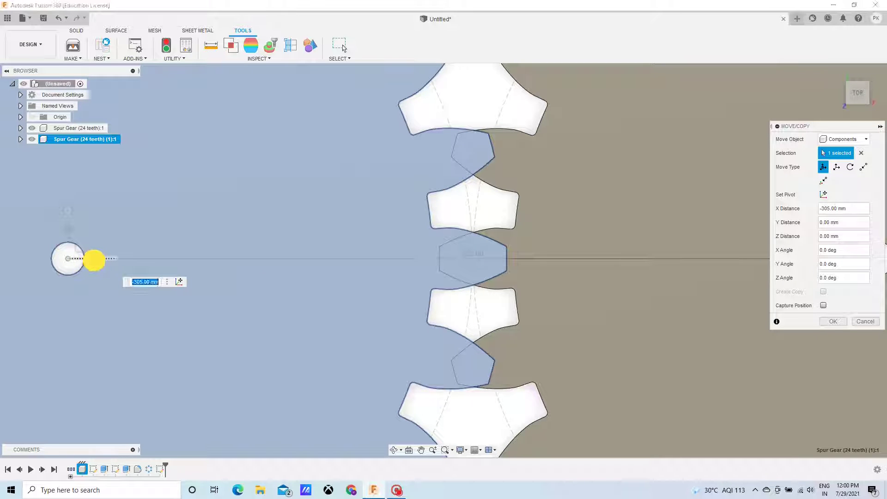
- Rotate the pasted gear about its Z axis by -7.5 degrees to mesh its teeth with the original gear
left_click_drag(73, 209, 76, 214)
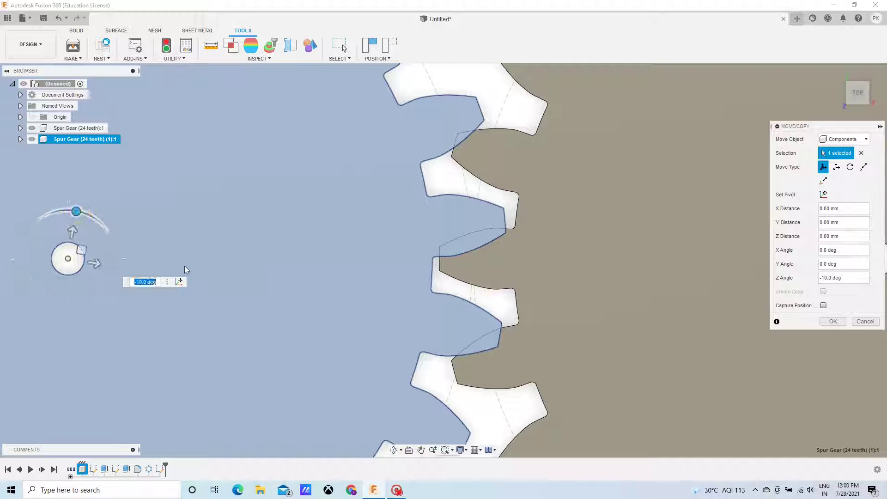
type("-8")
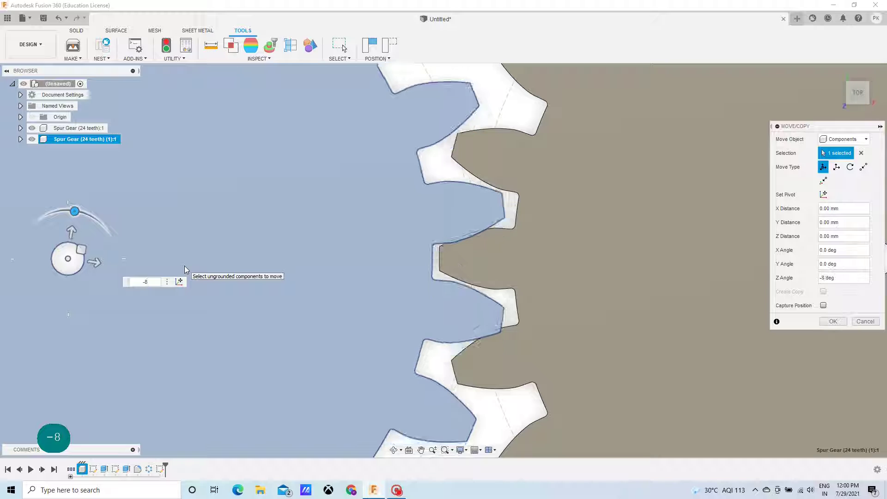
key("BackSpace")
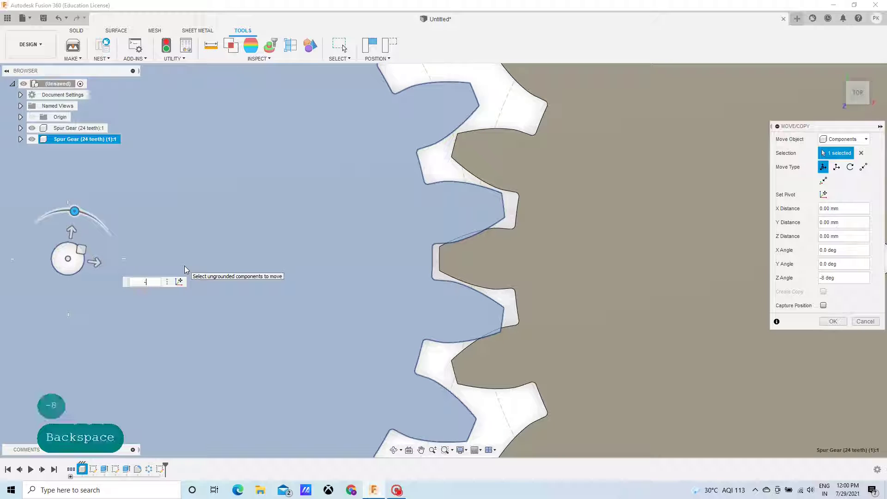
type("7")
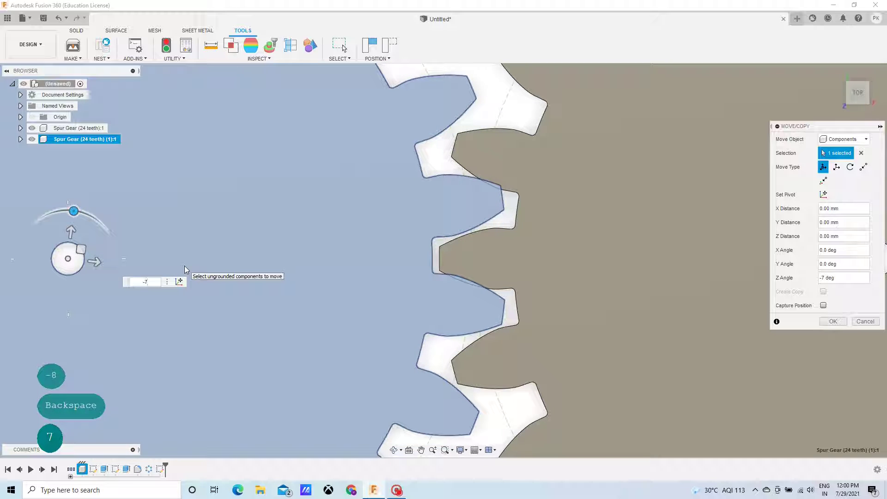
type(".8")
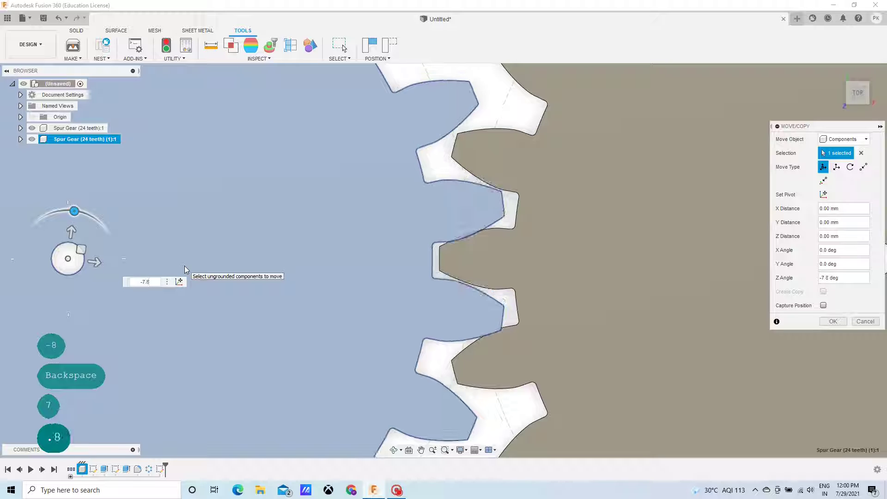
key("BackSpace")
type("5")
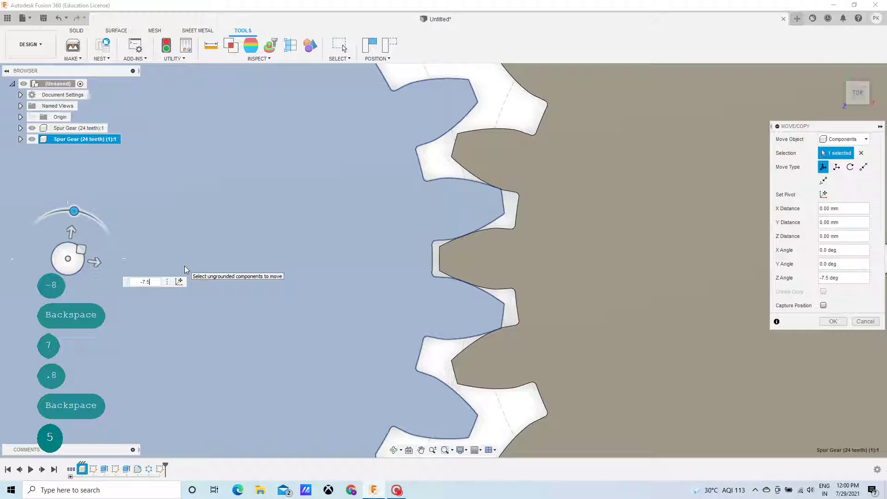
- Check the tooth contact between the two gears and apply the move with Capture Position enabled
scroll(476, 275, "up", 5)
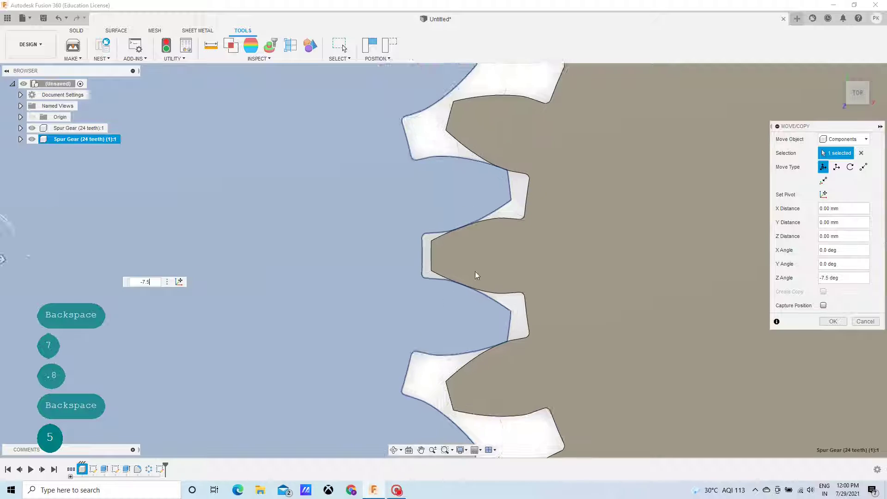
scroll(450, 314, "up", 5)
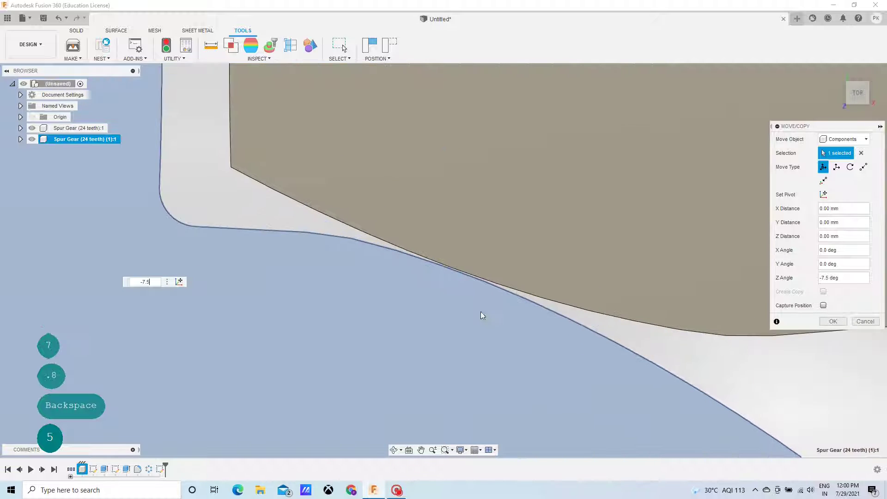
scroll(570, 237, "down", 3)
scroll(678, 317, "up", 5)
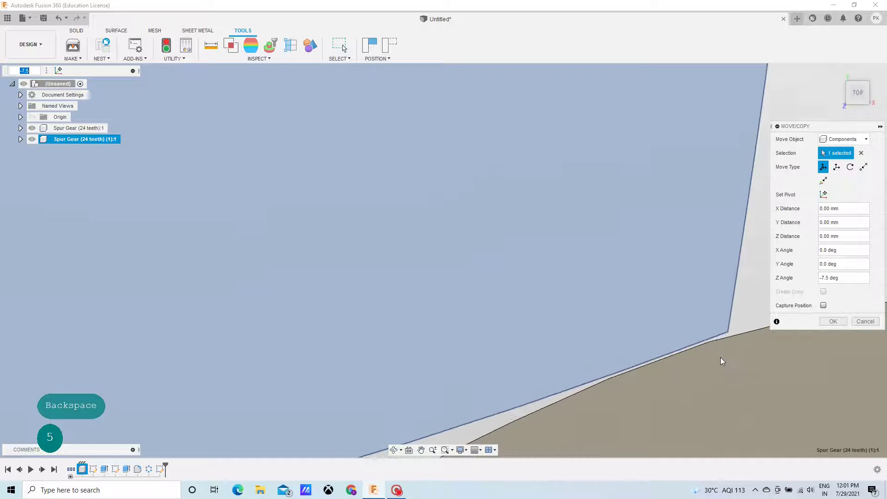
scroll(720, 357, "down", 3)
scroll(723, 357, "down", 2)
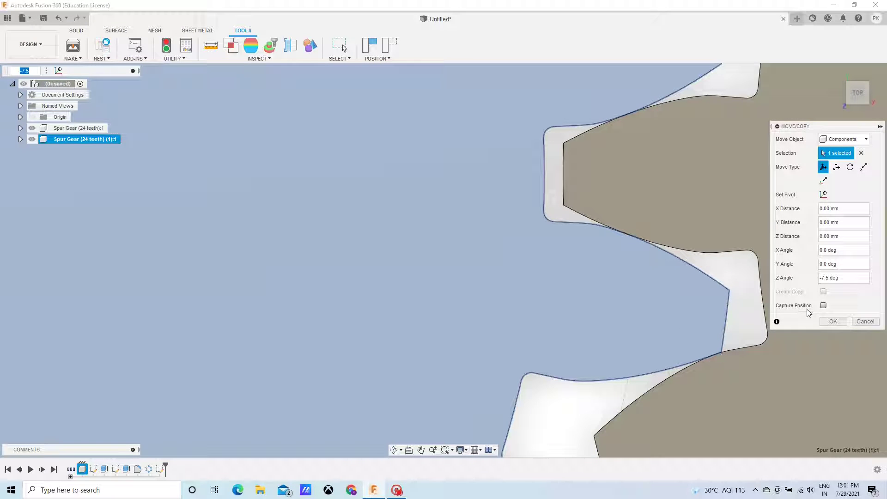
left_click(825, 305)
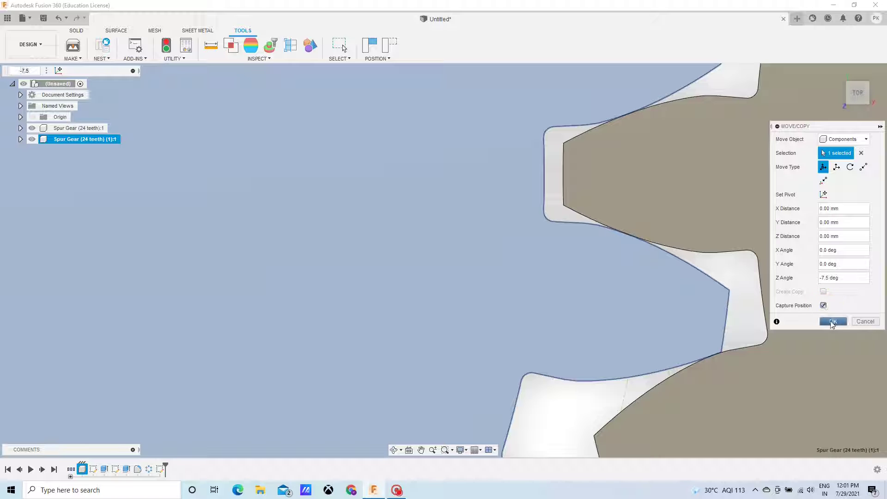
left_click(833, 321)
- Start a sketch on the copied gear's top face and draw a 50 mm diameter circle centred on its bore
scroll(607, 321, "down", 8)
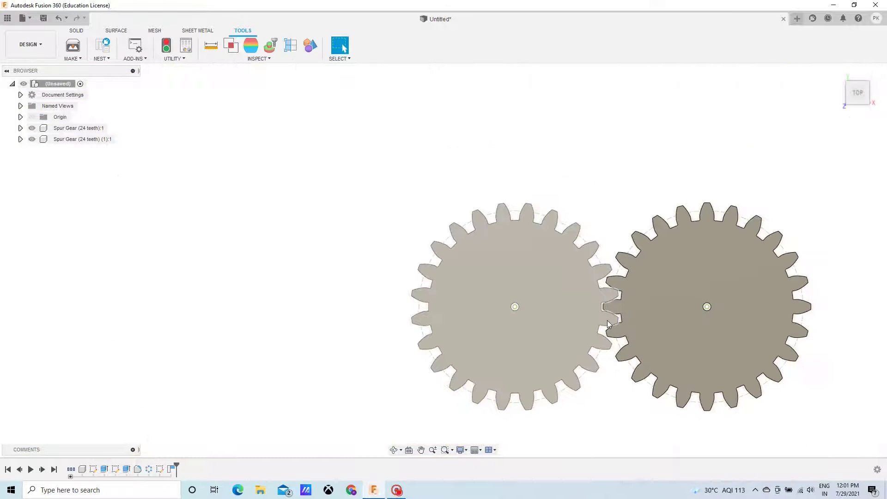
scroll(608, 324, "up", 4)
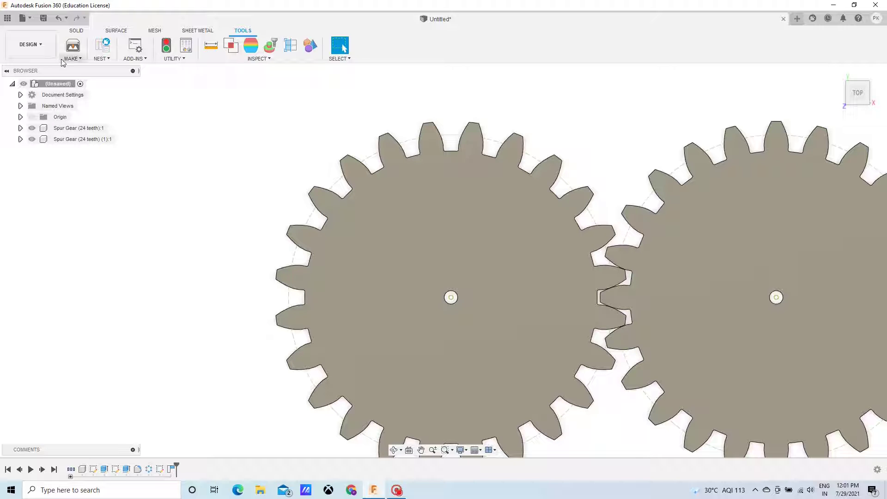
left_click(77, 30)
left_click(71, 45)
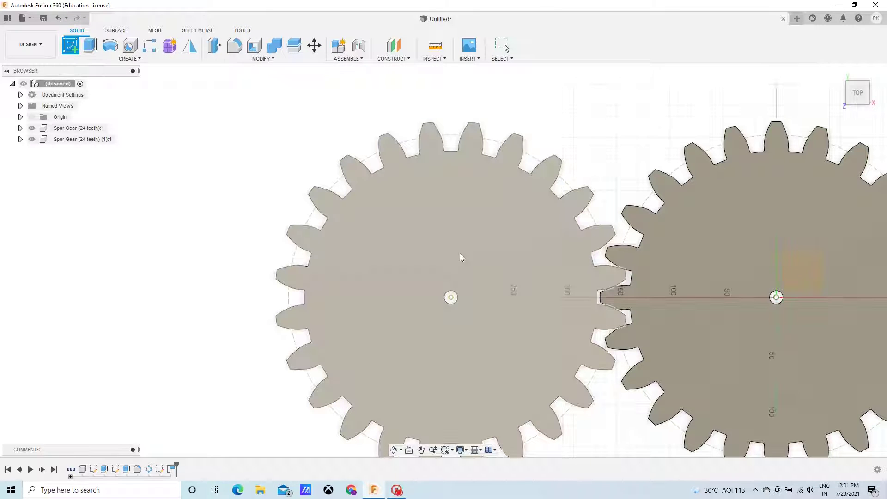
left_click(461, 257)
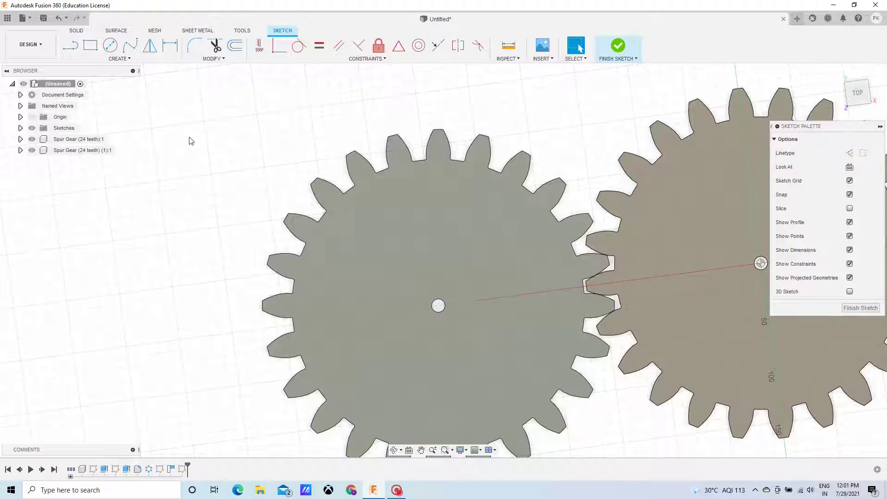
left_click(110, 45)
left_click(438, 308)
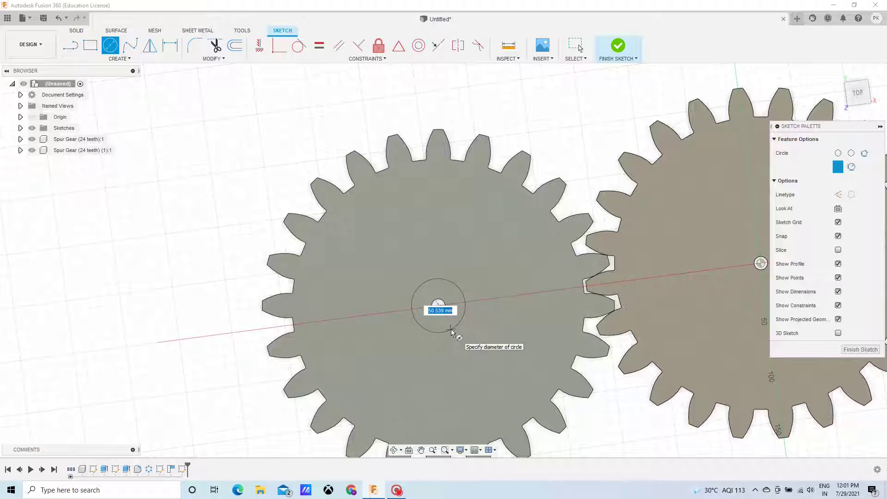
type("50")
key("Return")
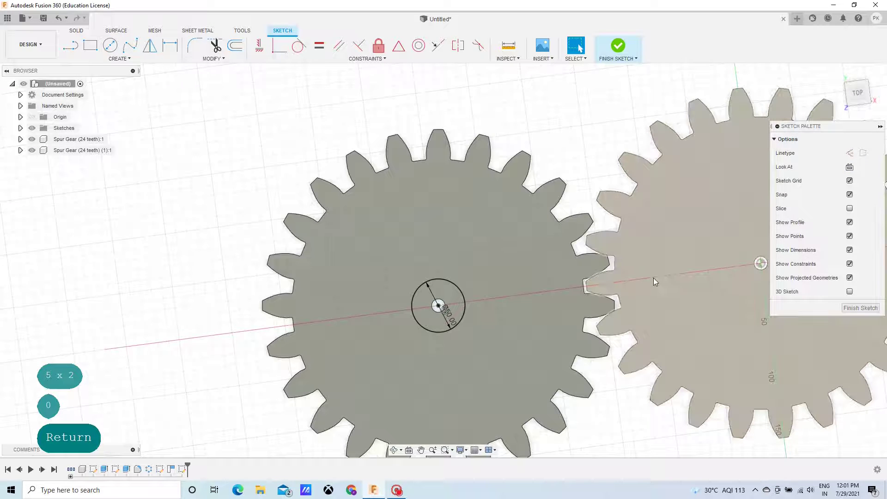
- Draw a second 50 mm diameter circle centred on the original gear's bore and finish the sketch
middle_click(653, 278)
middle_click_drag(653, 278, 500, 285)
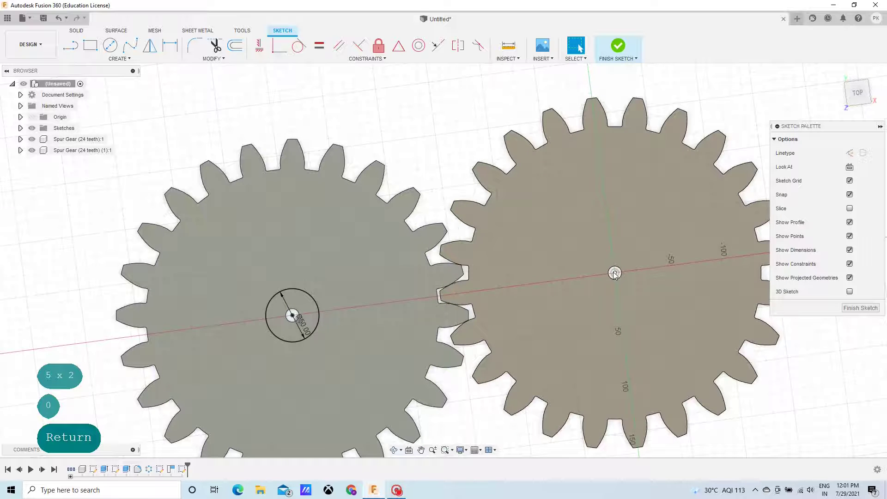
left_click(109, 45)
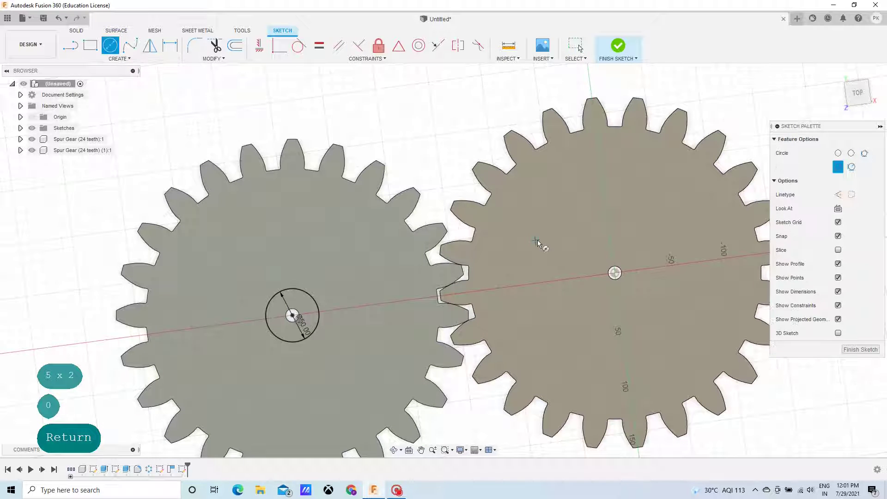
left_click(615, 273)
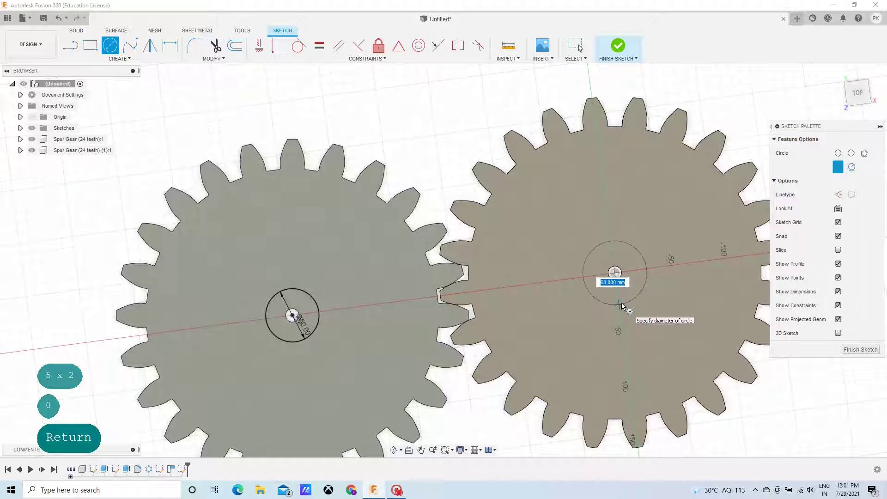
type("50")
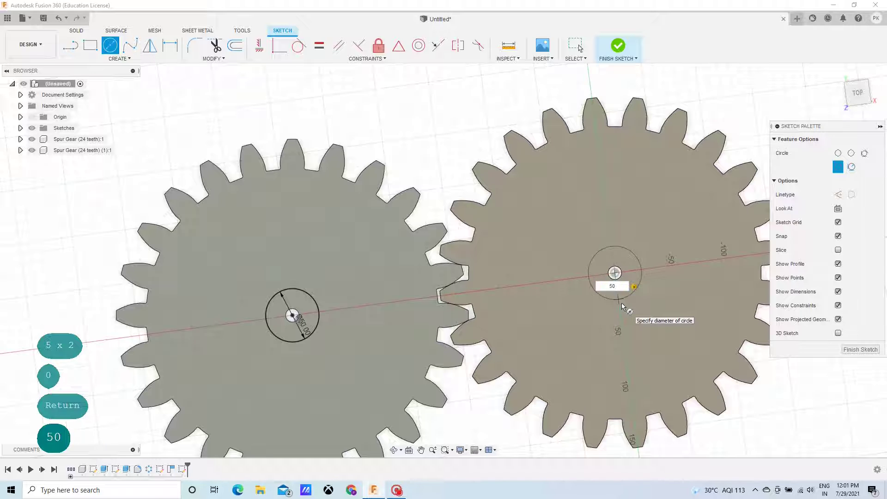
key("Return")
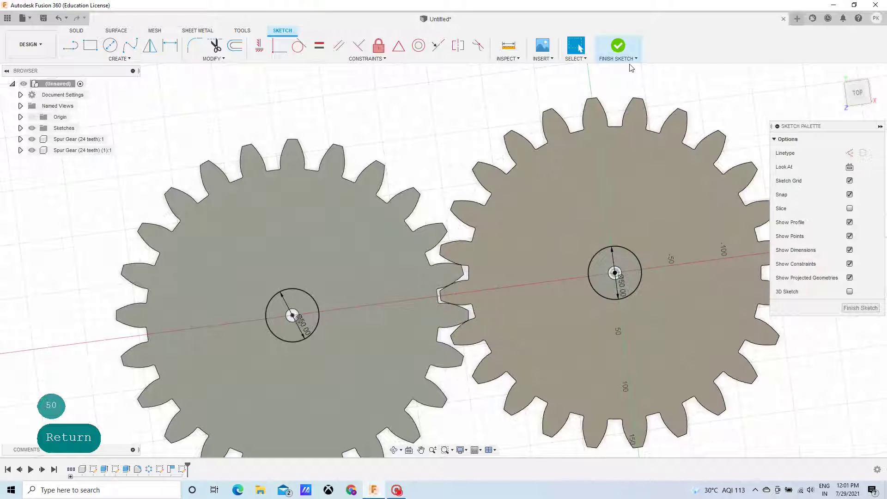
left_click(629, 58)
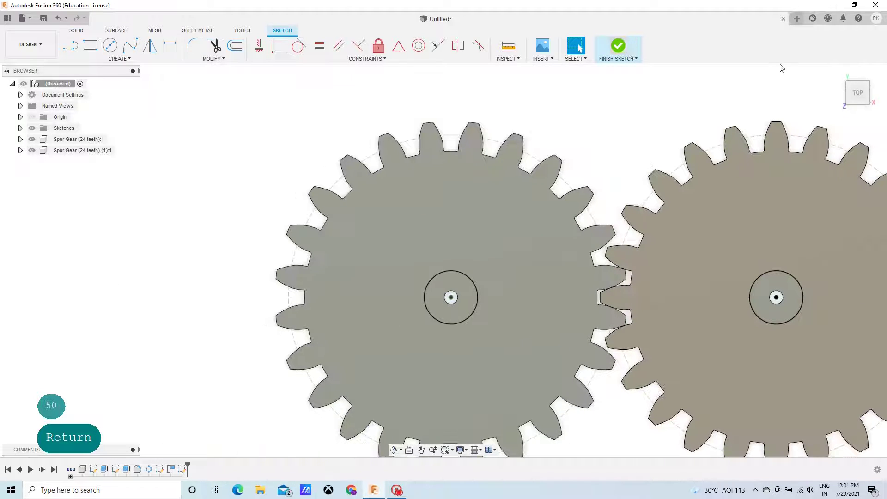
- Extrude both 50 mm circles 80 mm downward as a cut to make the centre holes in the two gears
left_click(838, 72)
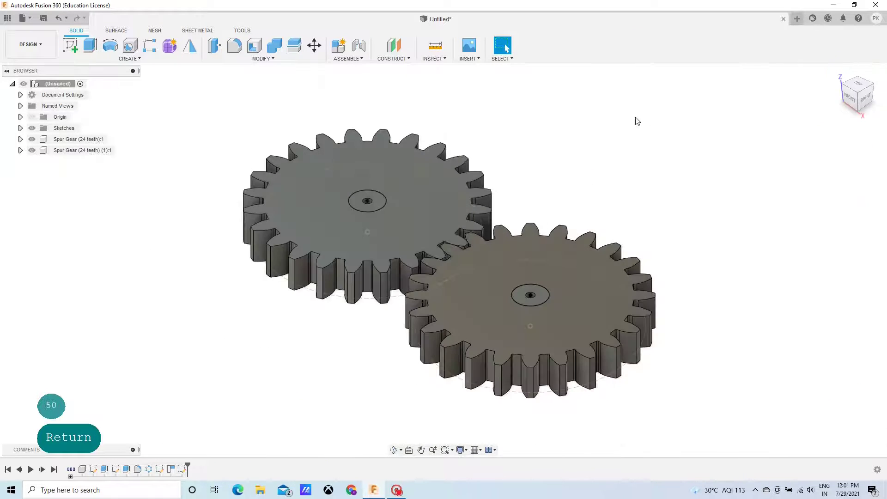
left_click(90, 44)
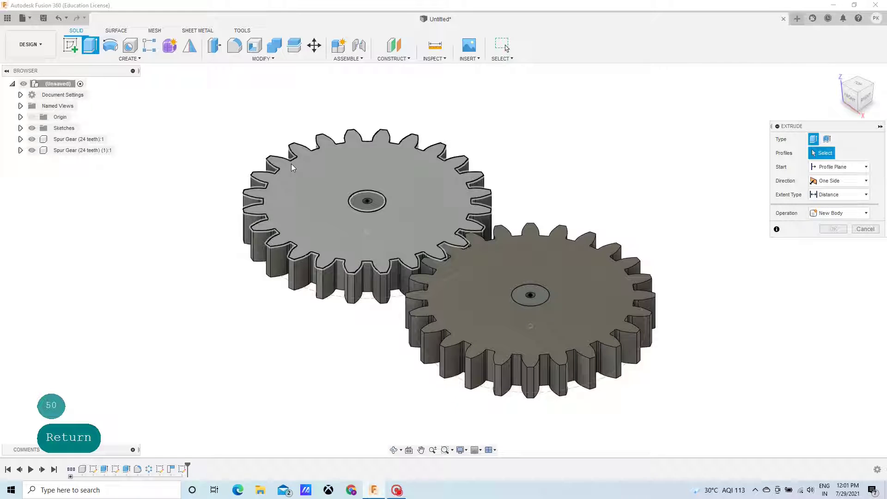
left_click(361, 203)
left_click(529, 293)
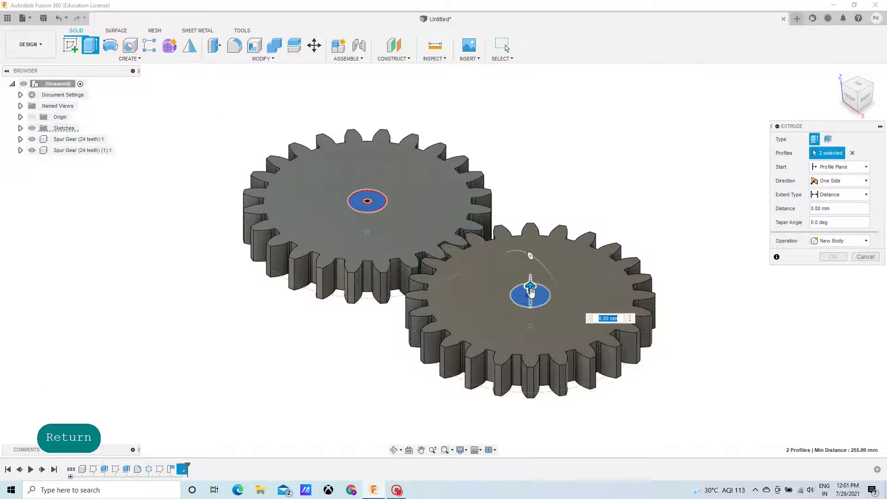
left_click_drag(532, 291, 534, 345)
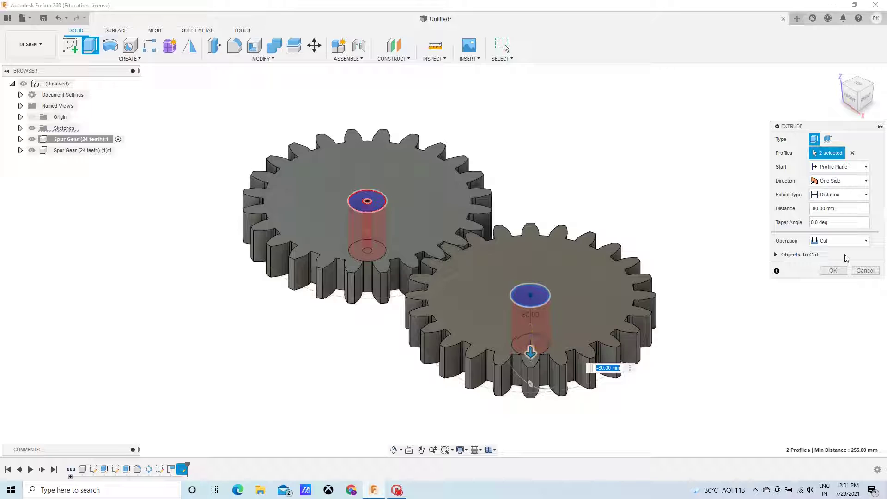
left_click(834, 271)
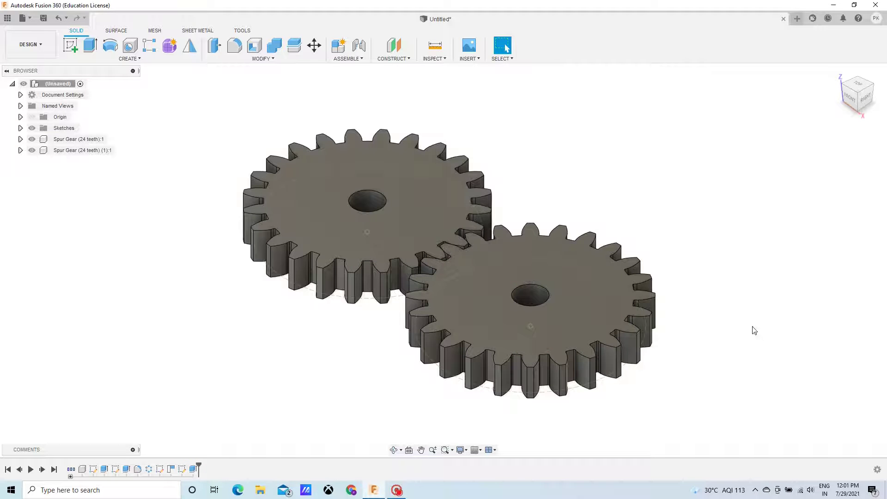
- Turn on component colour cycling so that each gear is shown in its own colour
key("shift")
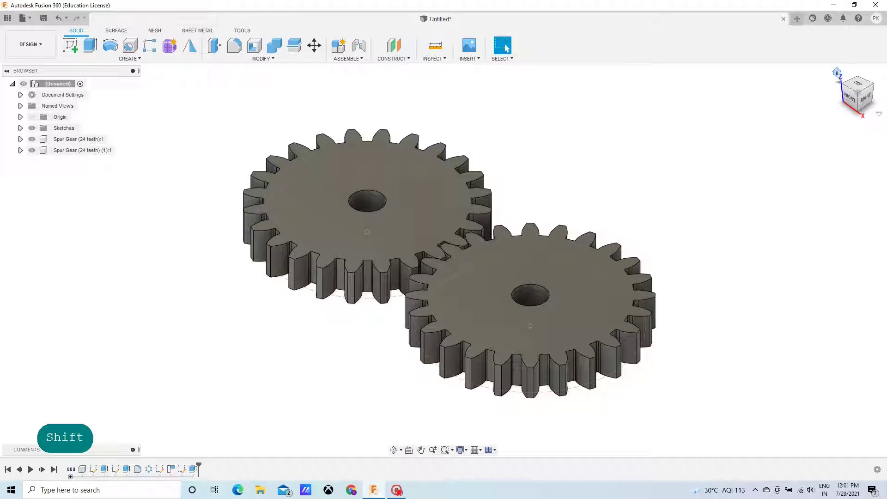
key("shift+n")
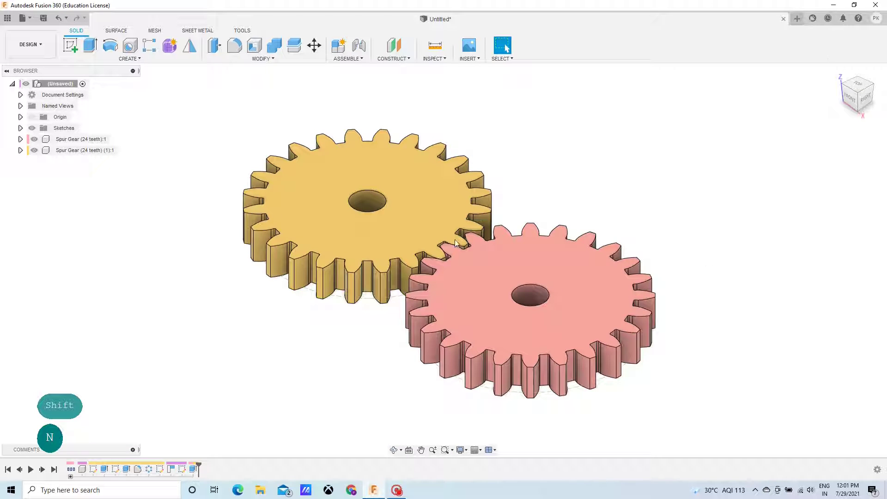
left_click(69, 47)
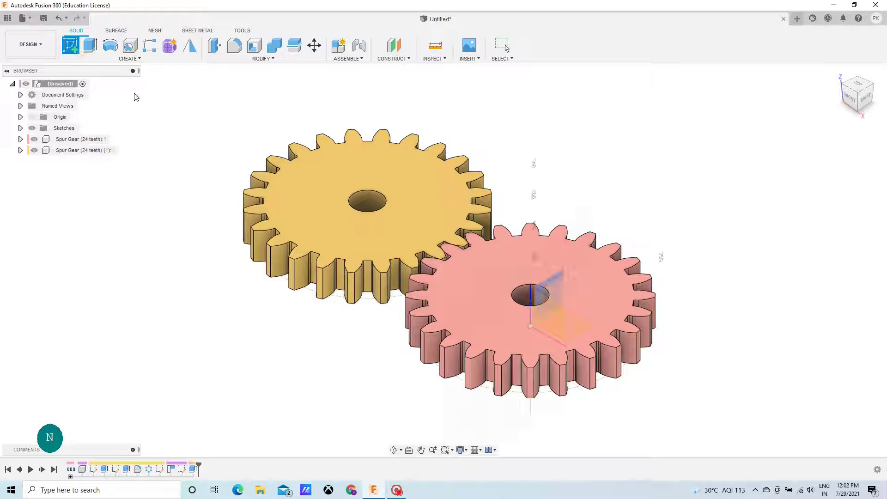
key("ctrl+z")
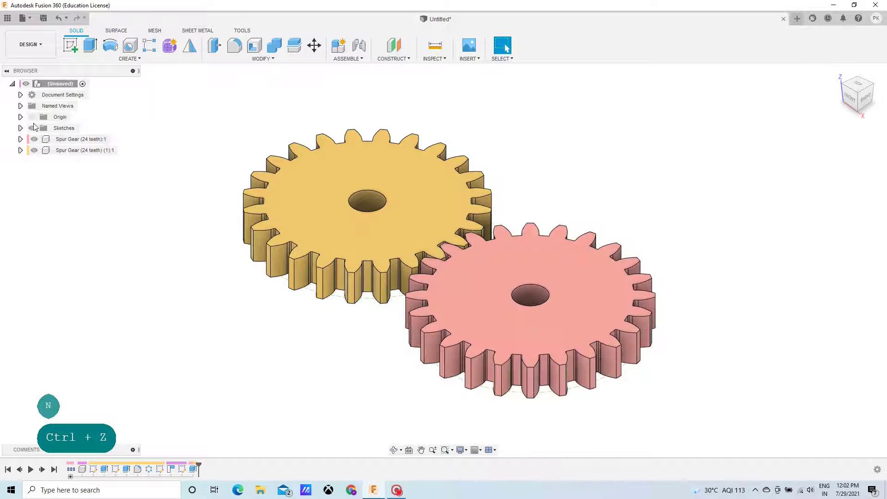
left_click(20, 128)
left_click(40, 139)
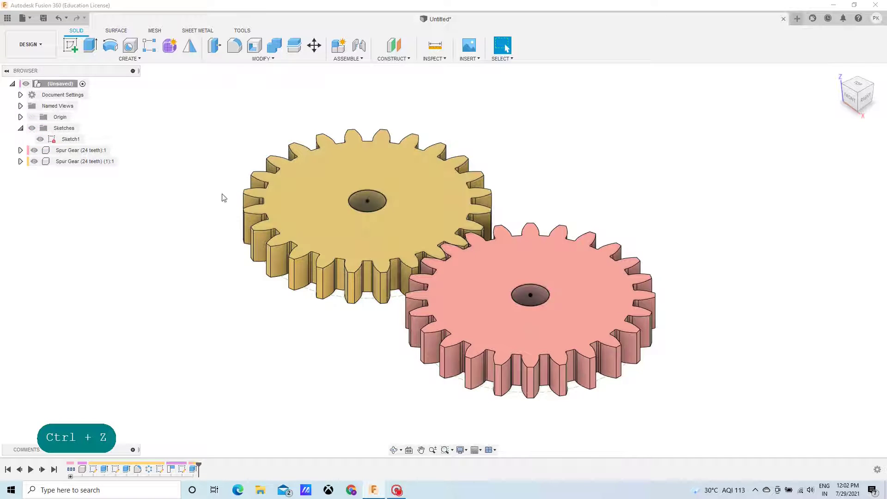
left_click(366, 206)
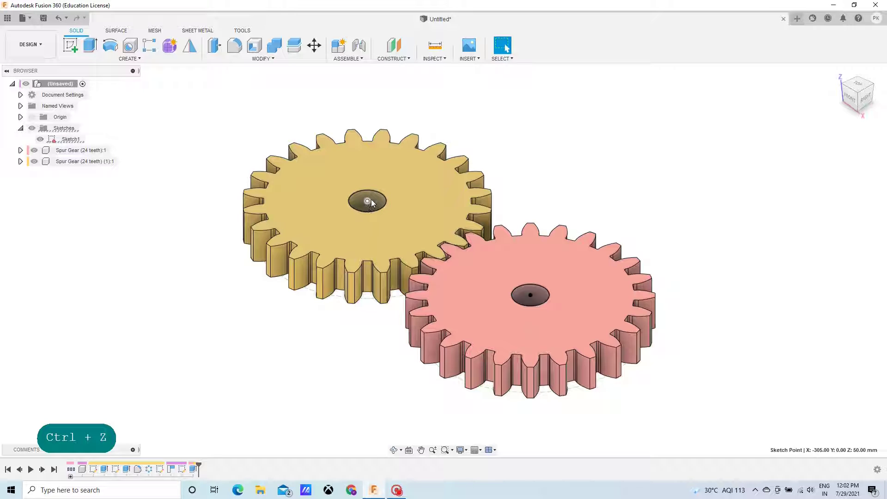
left_click(858, 86)
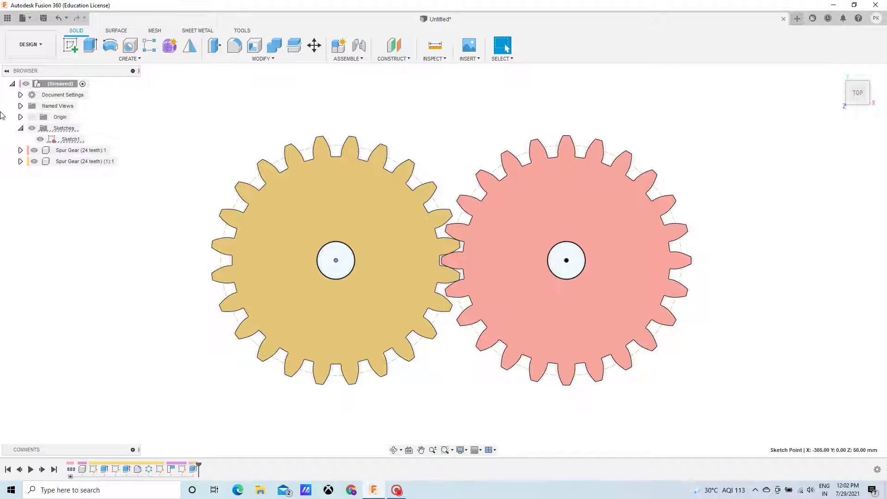
left_click(41, 139)
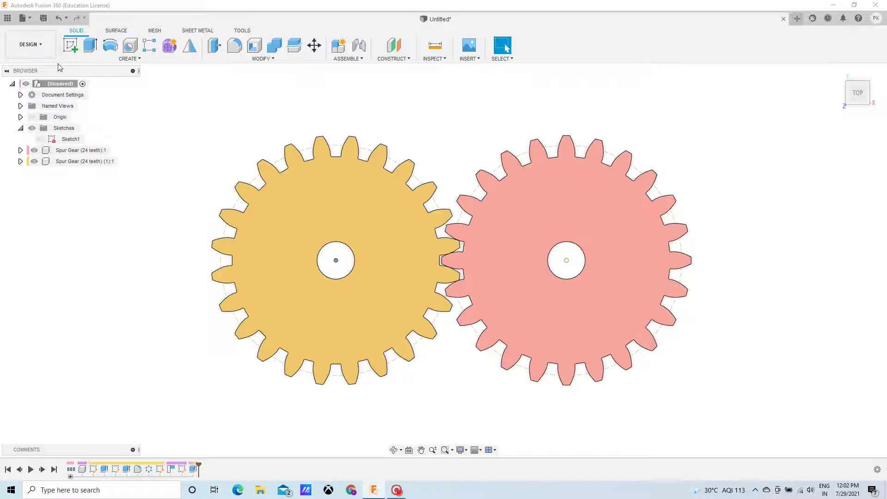
- Start a sketch on the yellow copied gear's top face and draw a 50 mm diameter circle centred on its hole
left_click(70, 44)
left_click(289, 207)
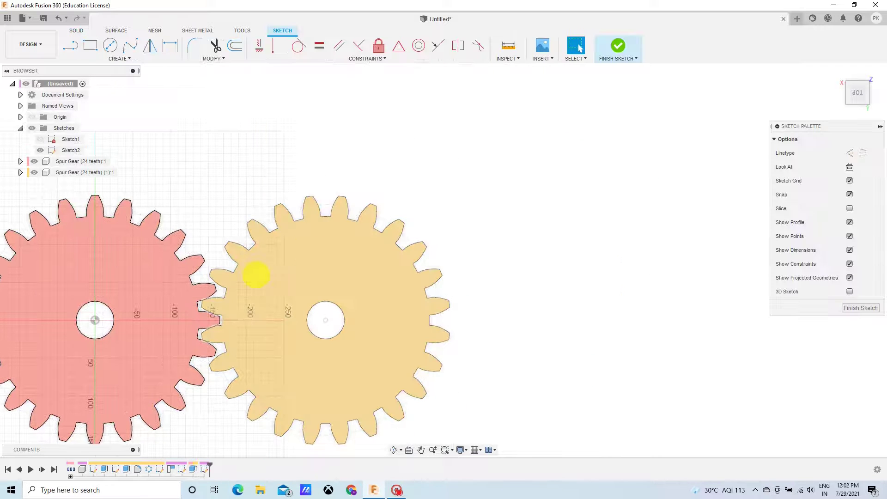
left_click(240, 320)
scroll(309, 328, "up", 2)
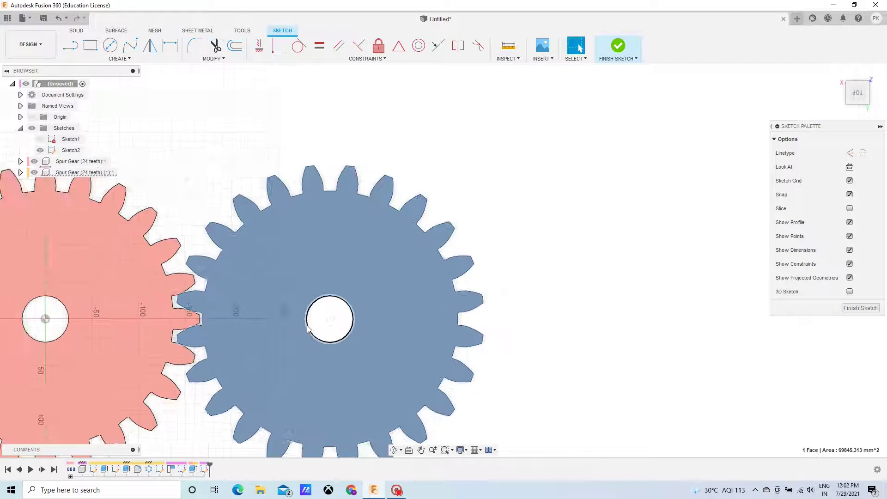
scroll(309, 328, "up", 3)
key("c")
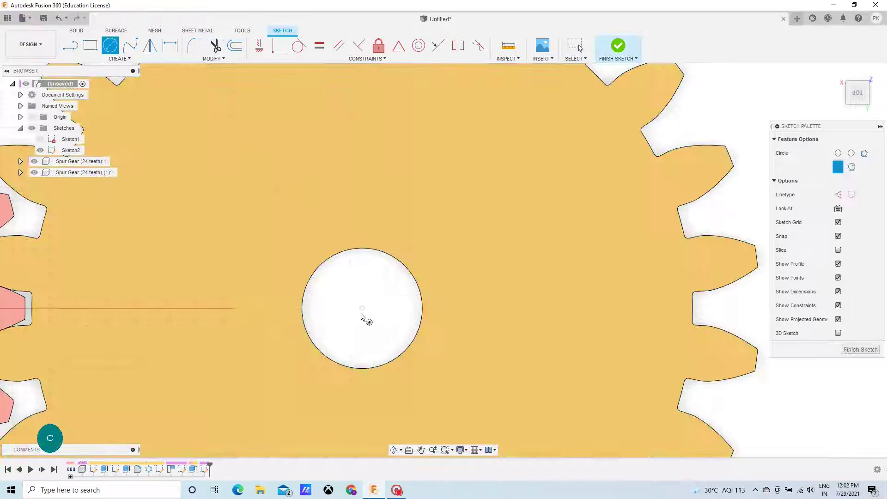
left_click(362, 308)
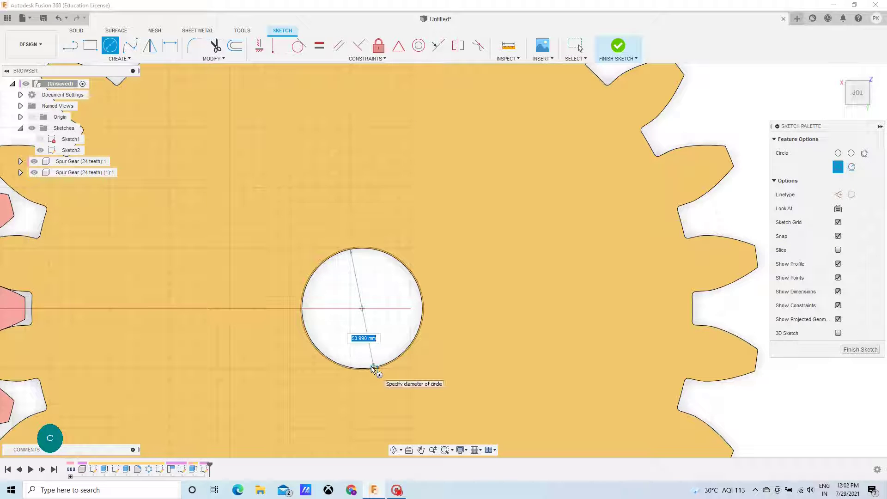
type("50")
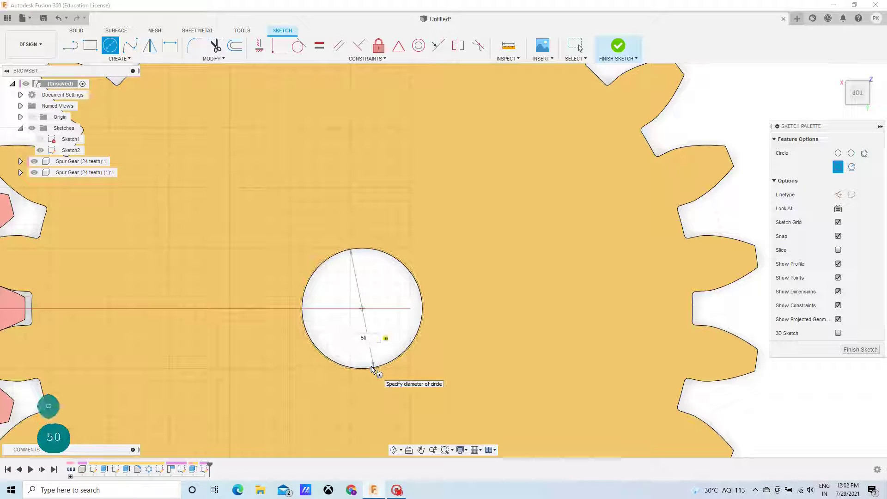
key("Return")
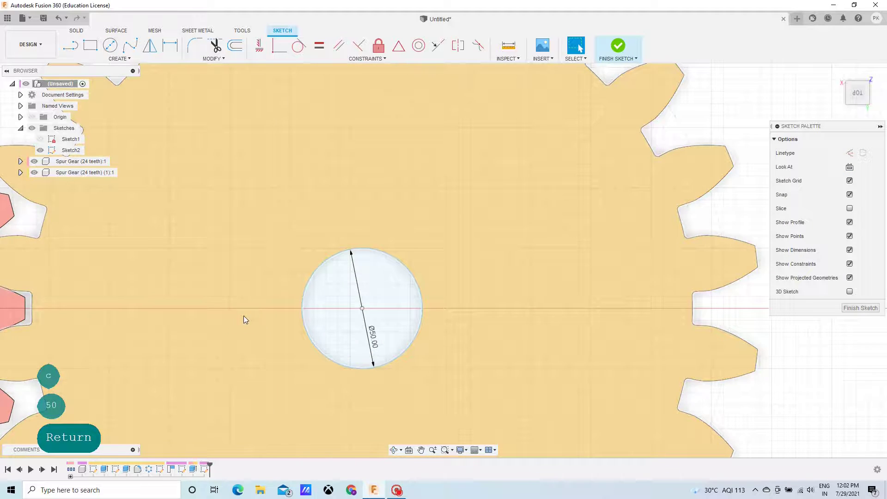
- Draw a second circle centred on the pink original gear's hole, matching the hole's edge, and finish the sketch
mouse_move(245, 317)
middle_mouse_down()
mouse_move(509, 311)
mouse_move(722, 282)
middle_mouse_up()
key("Escape")
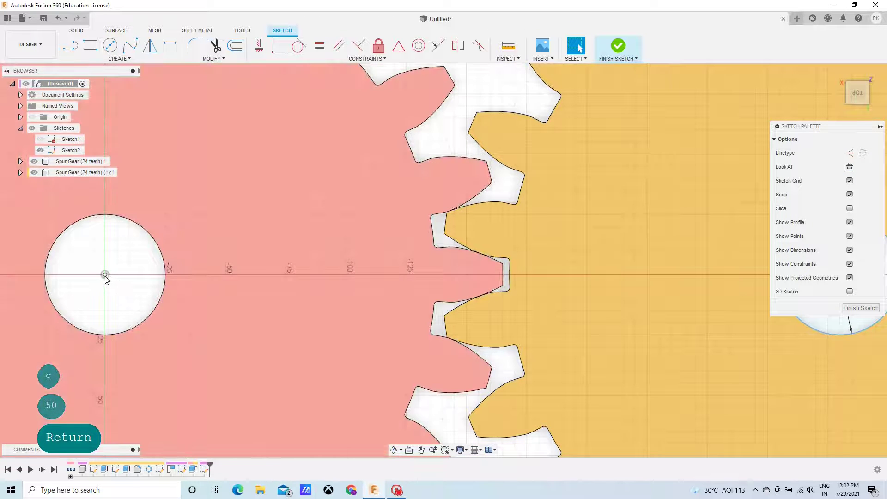
left_click(105, 276)
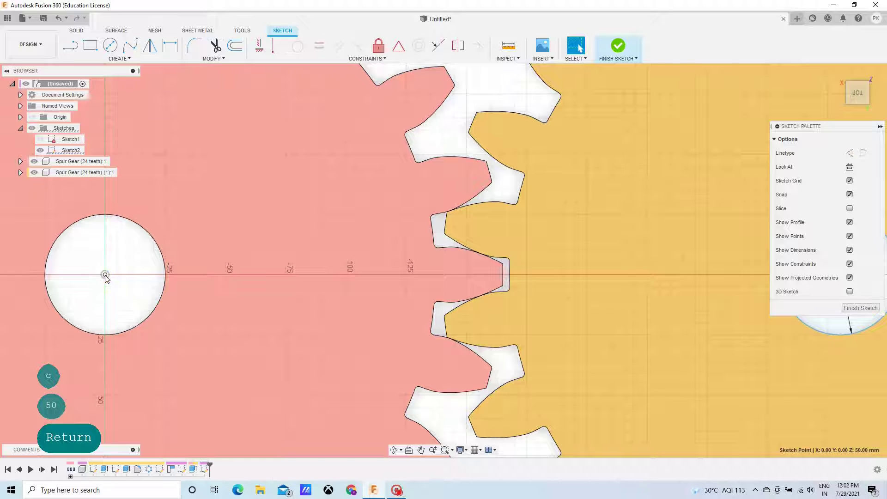
key("c")
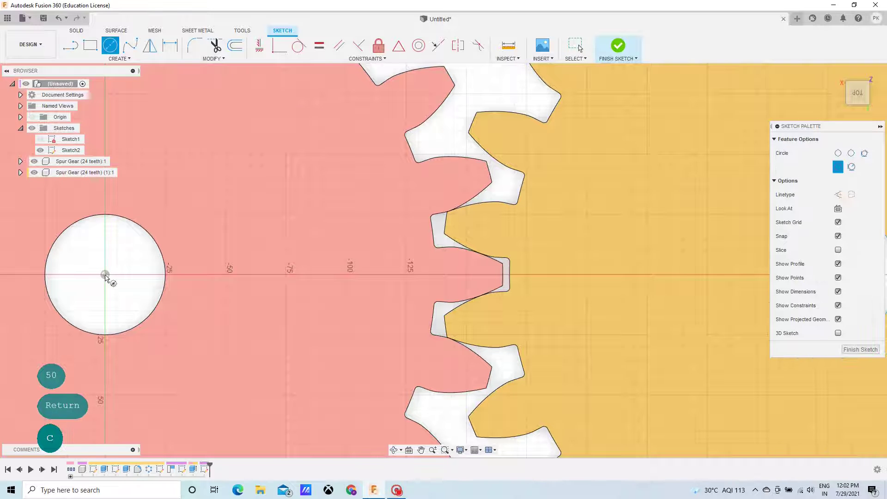
left_click(105, 276)
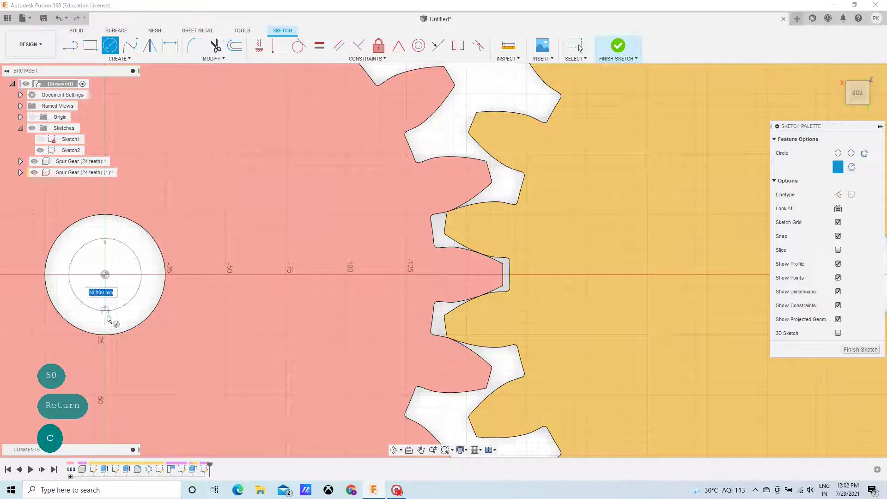
left_click(109, 339)
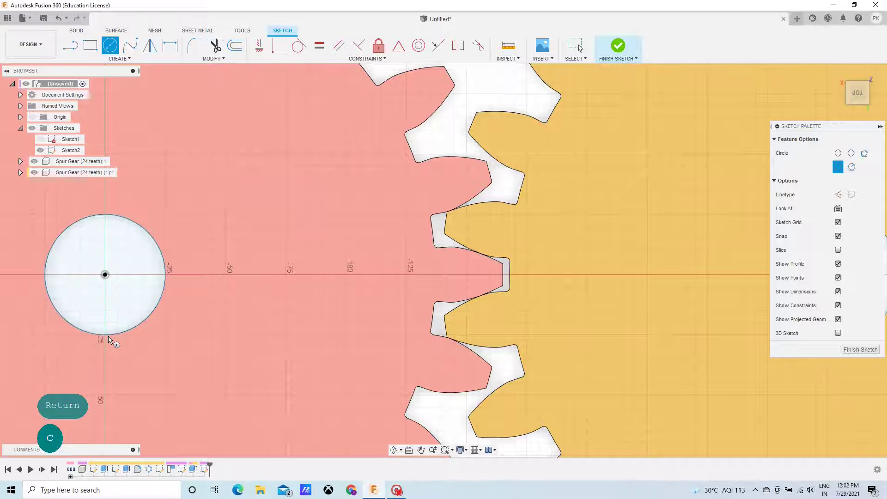
left_click(617, 46)
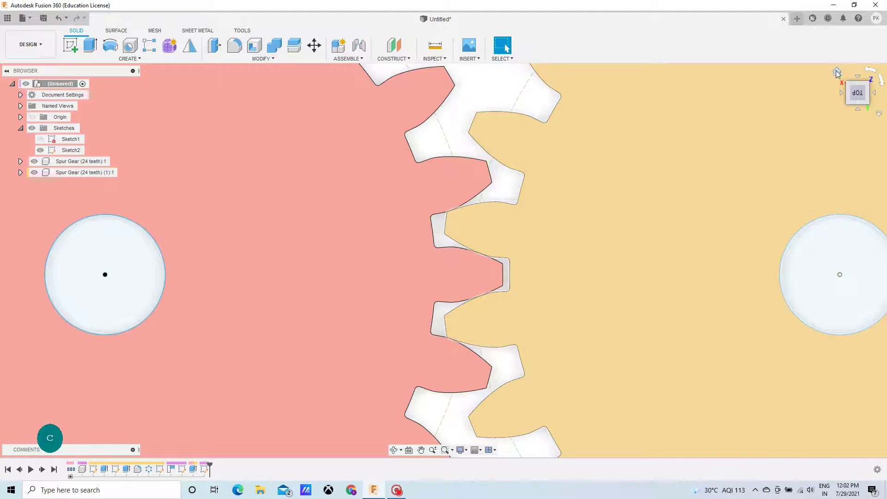
- Extrude the two hole circles 70 mm downward as a new component to form shafts through both gears
left_click(837, 72)
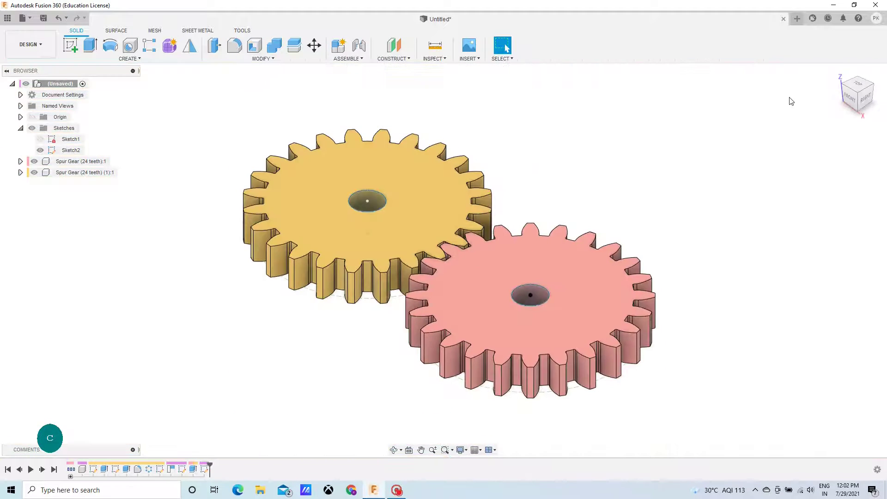
left_click(375, 207)
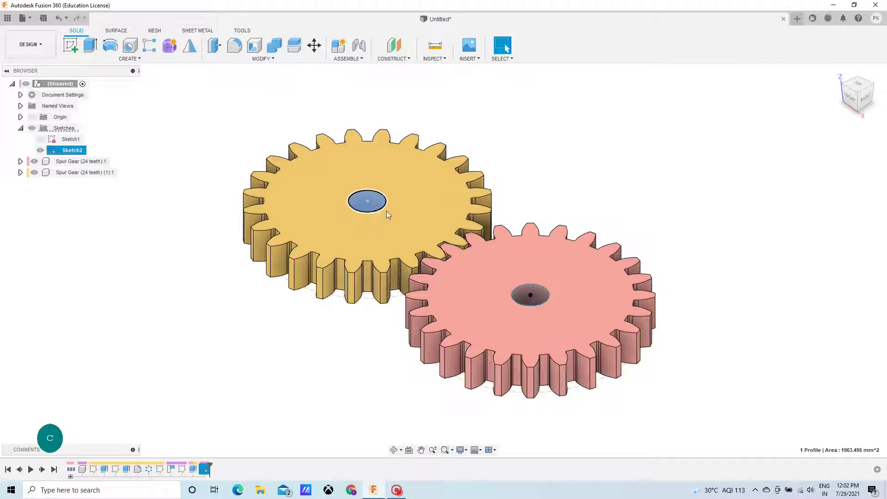
key("e")
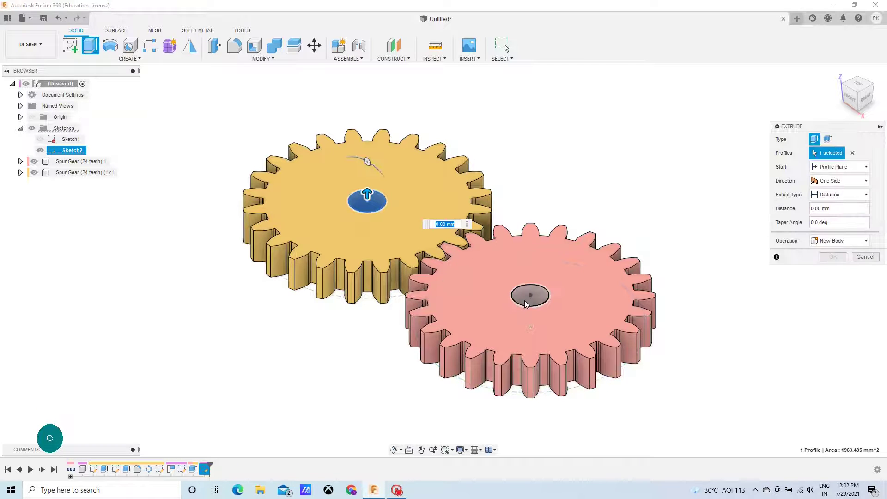
left_click(527, 304)
left_click_drag(531, 288, 531, 340)
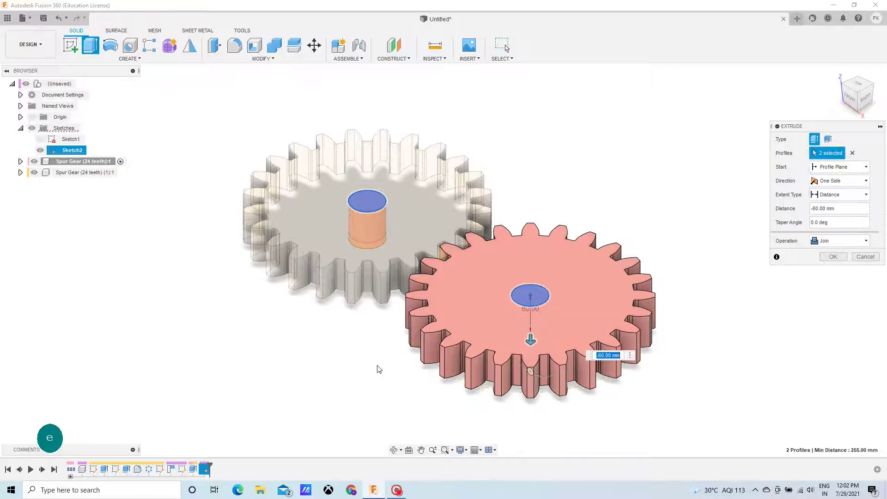
middle_click_drag(341, 377, 365, 336, "shift")
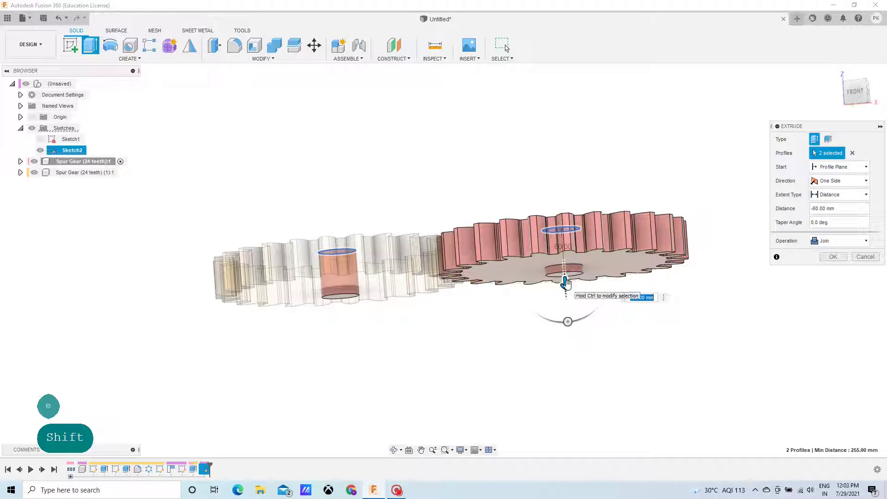
left_click_drag(565, 283, 568, 290)
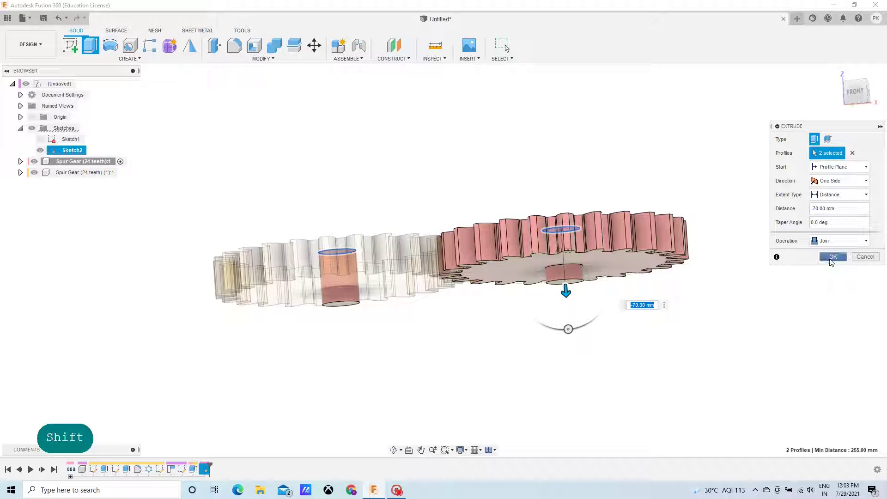
left_click(838, 241)
left_click(832, 294)
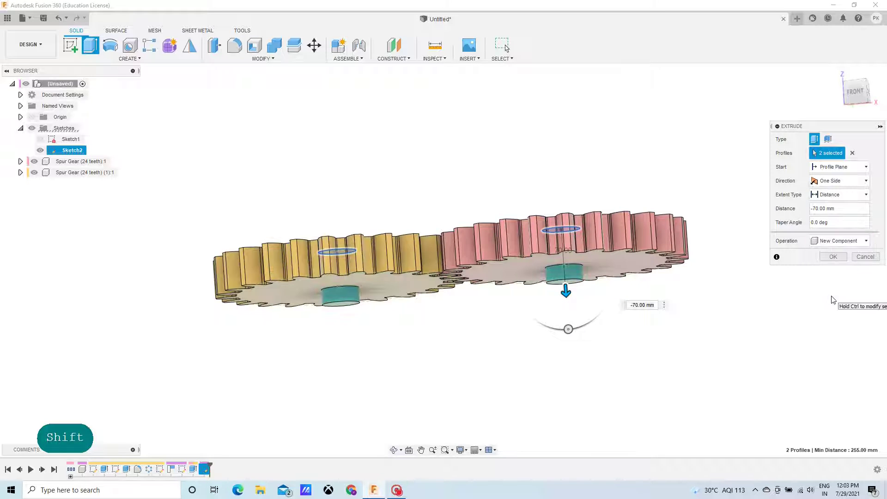
left_click(833, 257)
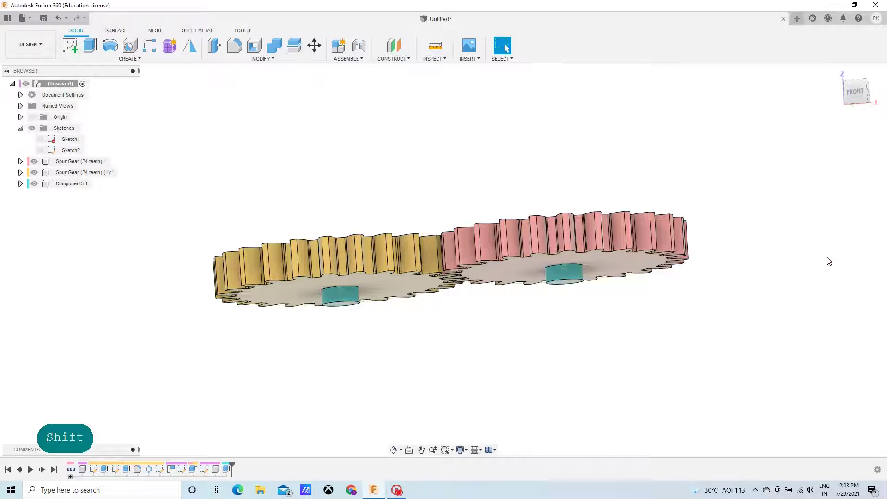
- Sketch a center-to-center slot about 82 mm wide on the shafts' bottom end plane, spanning from the yellow gear's shaft centre to the pink gear's
mouse_move(562, 322)
middle_mouse_down("shift")
mouse_move(570, 364)
mouse_move(541, 368)
mouse_move(504, 323)
mouse_move(491, 277)
mouse_move(582, 242)
mouse_move(586, 290)
middle_mouse_up("shift")
left_click(70, 45)
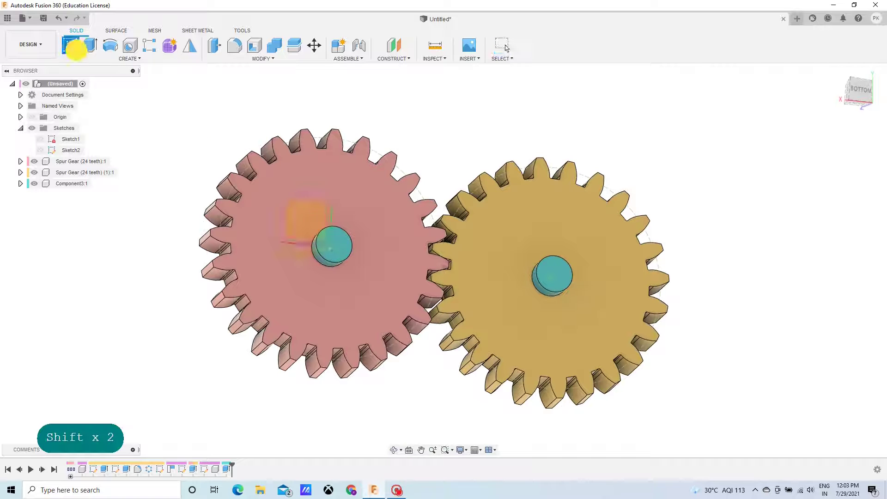
left_click(296, 239)
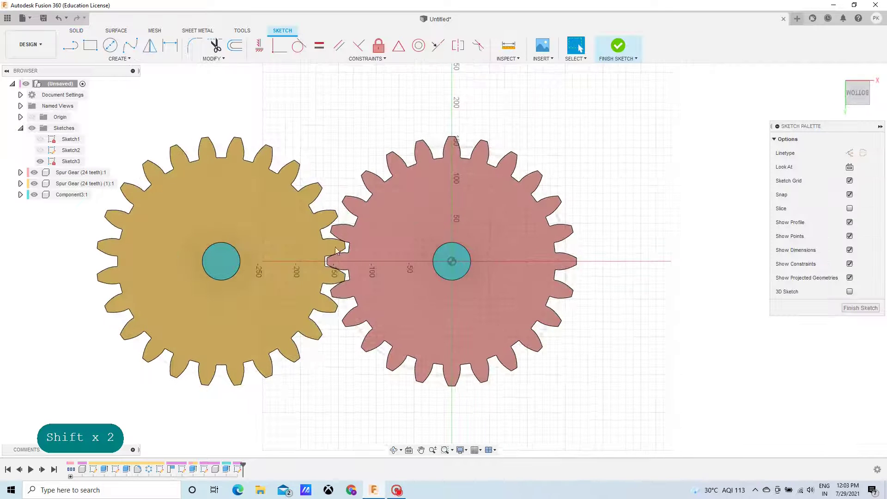
left_click(108, 58)
mouse_move(115, 130)
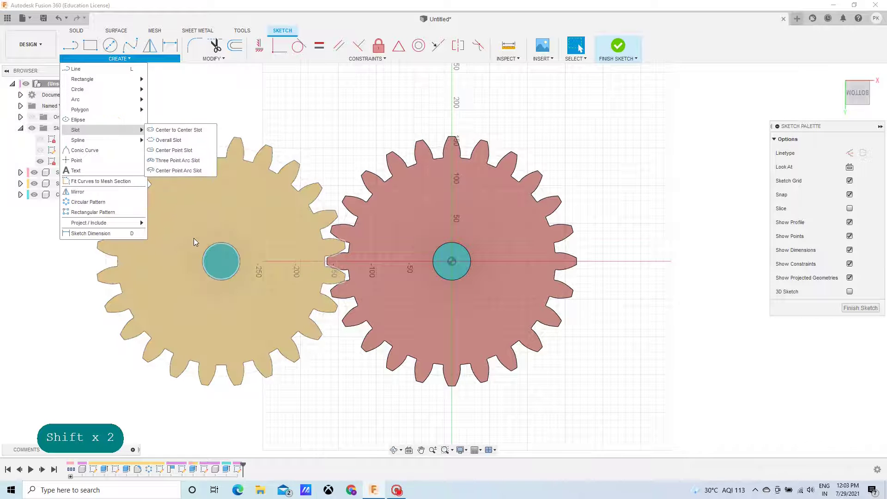
left_click(178, 129)
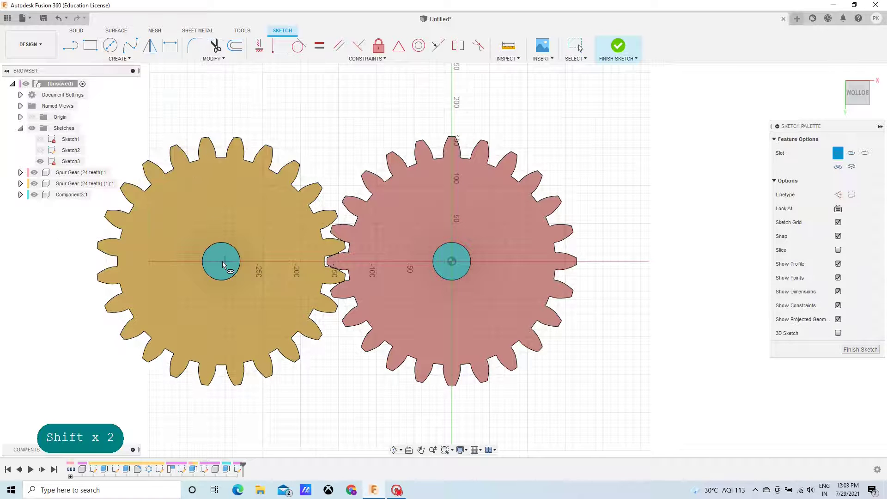
scroll(221, 261, "up", 5)
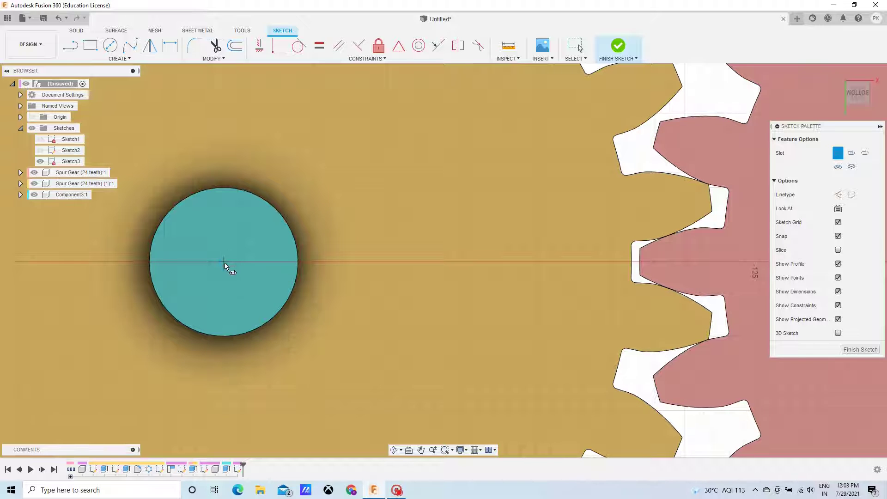
scroll(224, 262, "down", 3)
left_click(225, 263)
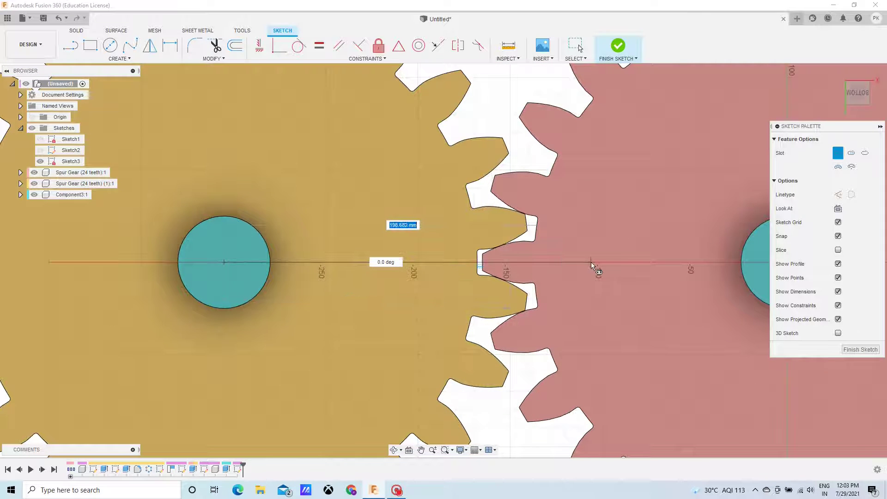
middle_click_drag(577, 264, 396, 272)
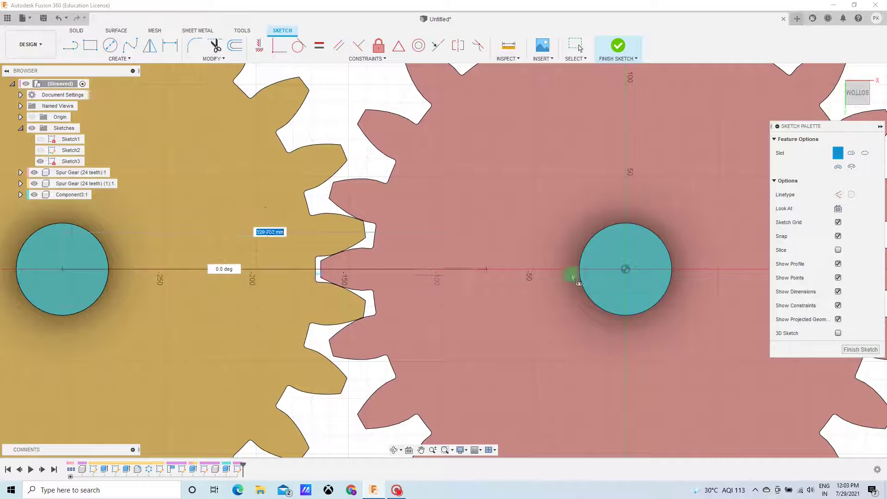
left_click(625, 271)
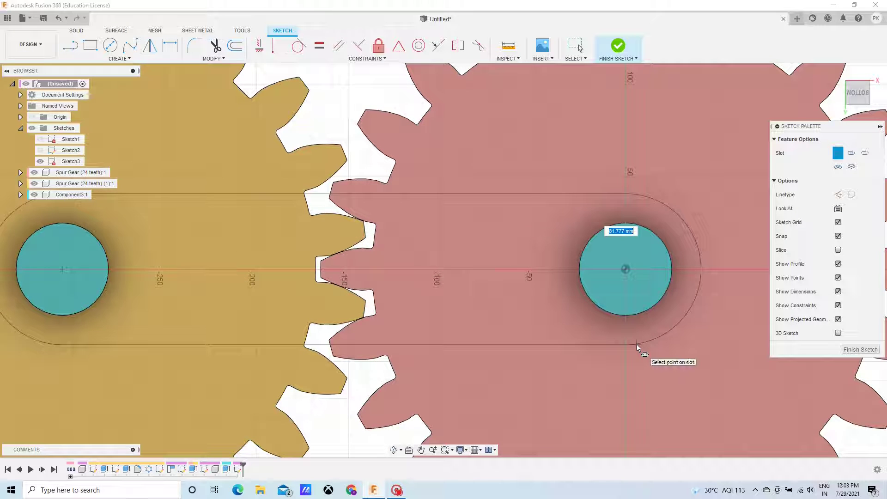
left_click(637, 344)
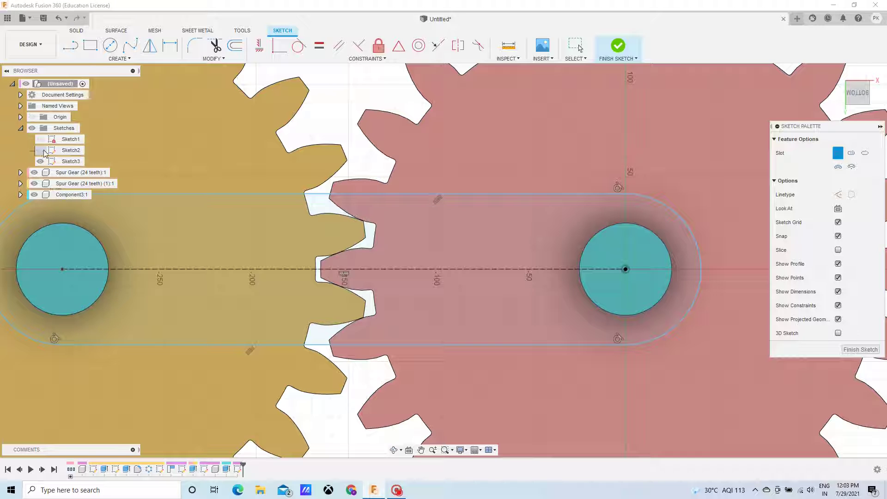
- Draw a 50 mm circle on the yellow gear's shaft centre and one matching the pink gear's shaft edge, and finish the sketch
left_click(112, 46)
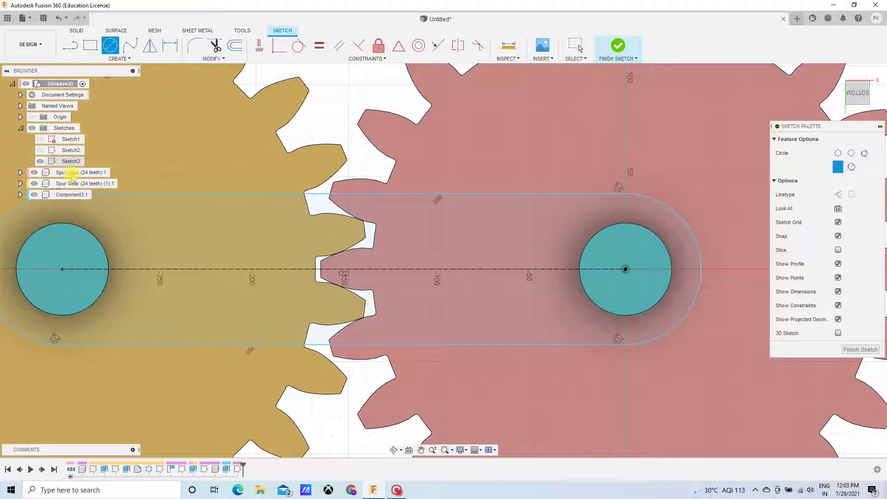
left_click(63, 272)
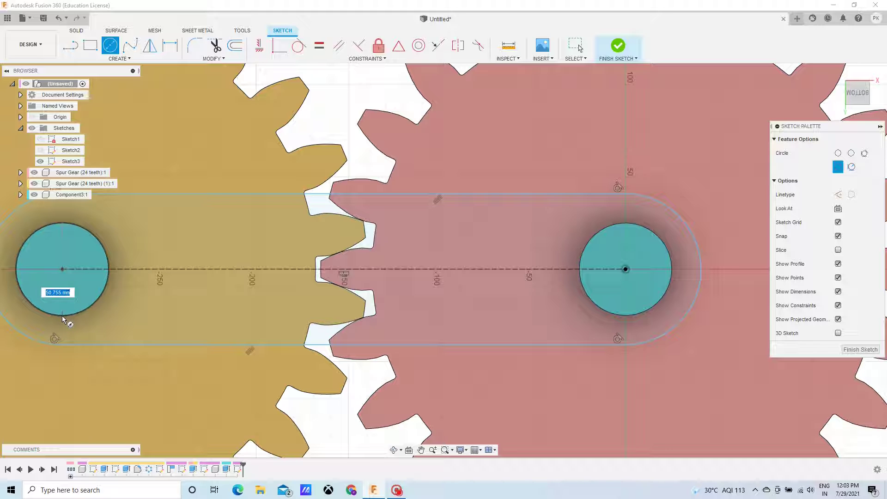
type("50")
key("Return")
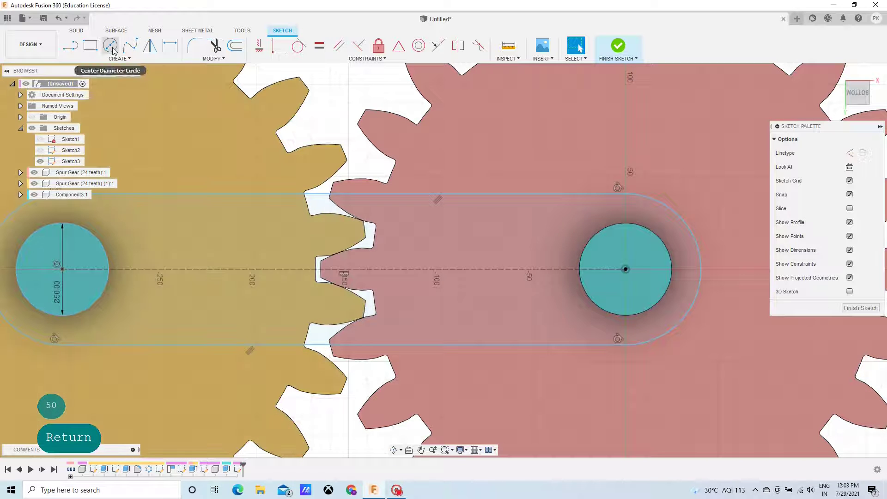
left_click(110, 45)
left_click(626, 269)
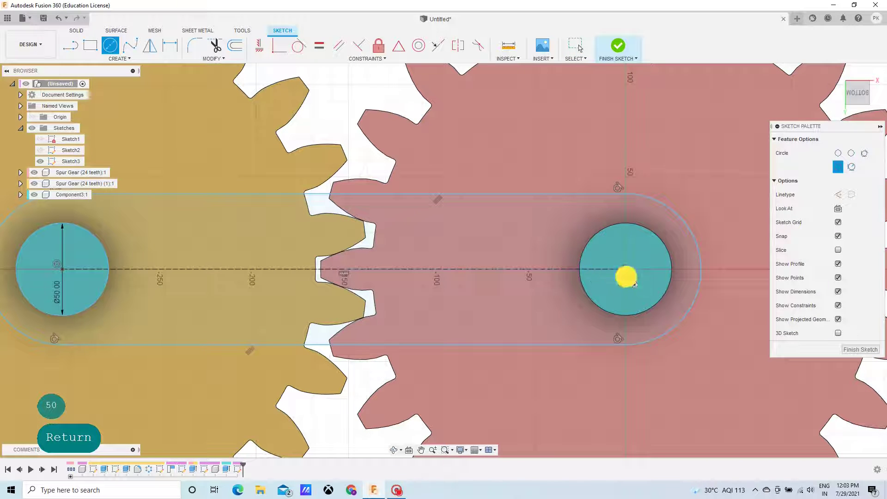
left_click(627, 315)
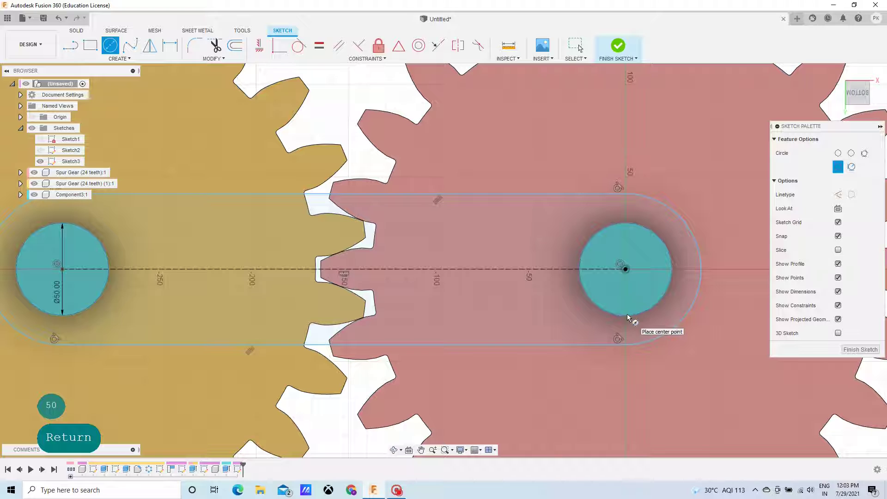
left_click(615, 49)
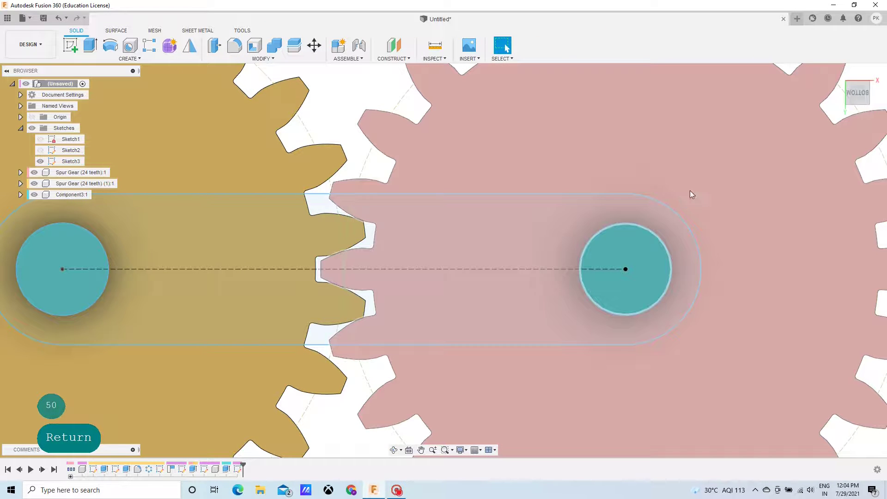
- Extrude the slot profile around the two circles by -20 mm towards the gears with the Join operation
mouse_move(690, 191)
middle_mouse_down("shift")
mouse_move(681, 168)
mouse_move(687, 134)
mouse_move(712, 132)
middle_mouse_up("shift")
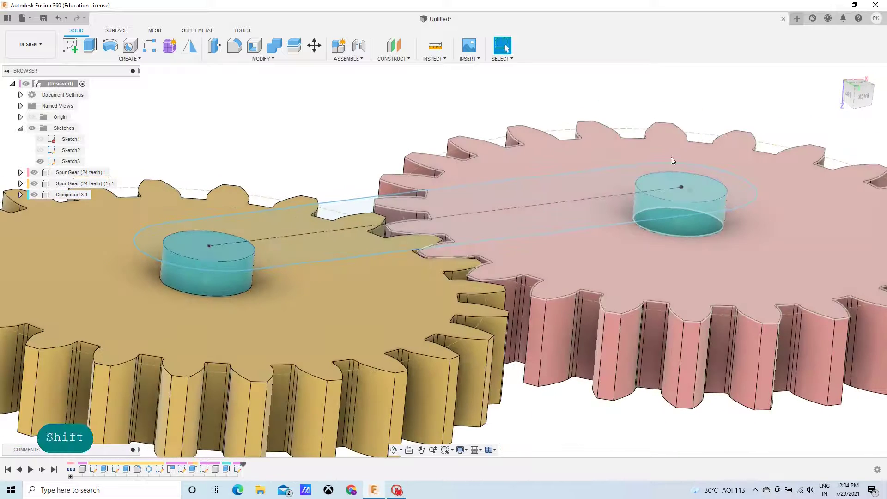
left_click(512, 214)
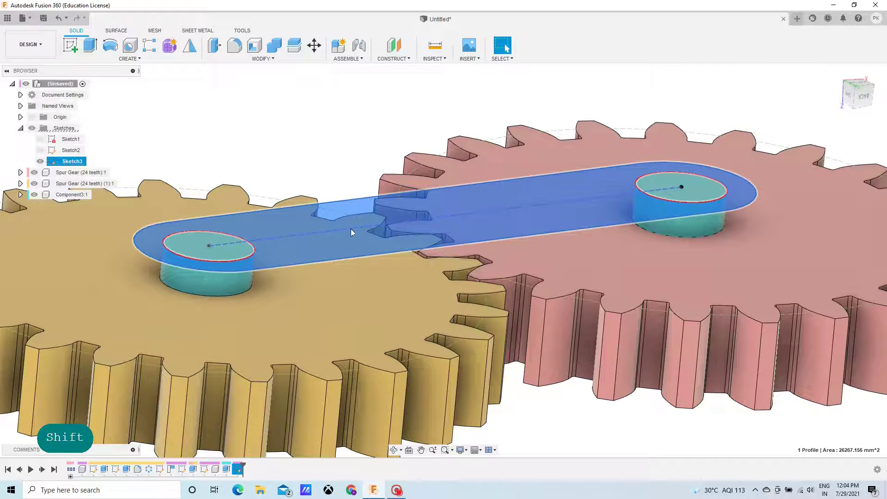
key("e")
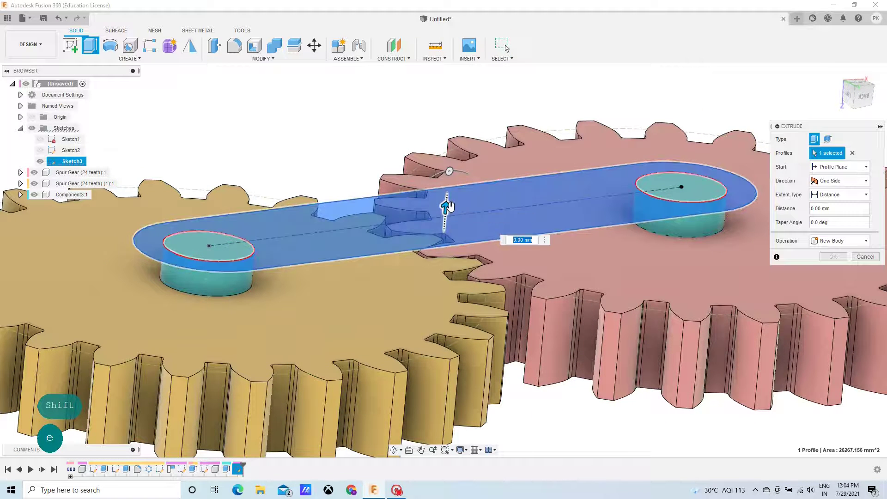
type("-20")
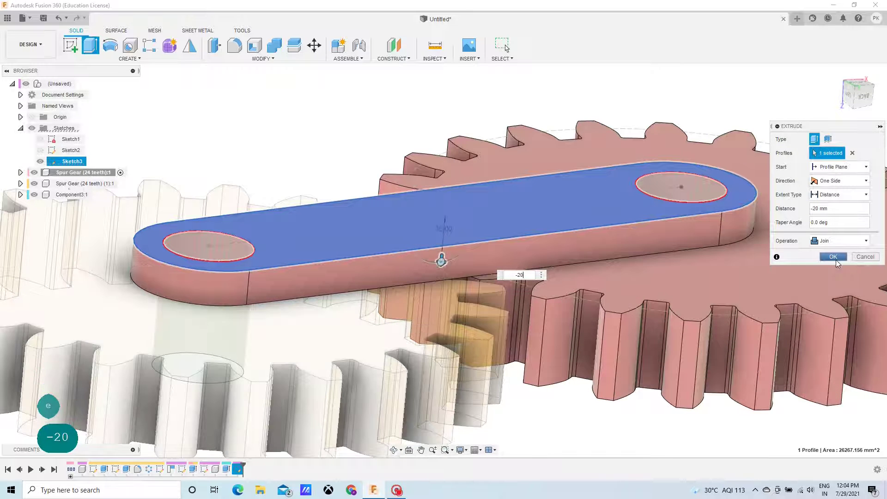
left_click(834, 257)
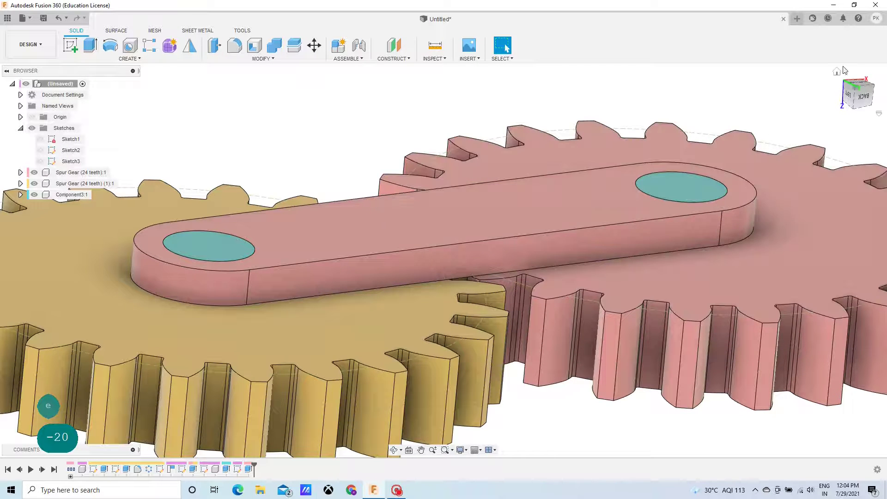
- Undo the -20 mm slot extrusion
left_click(837, 72)
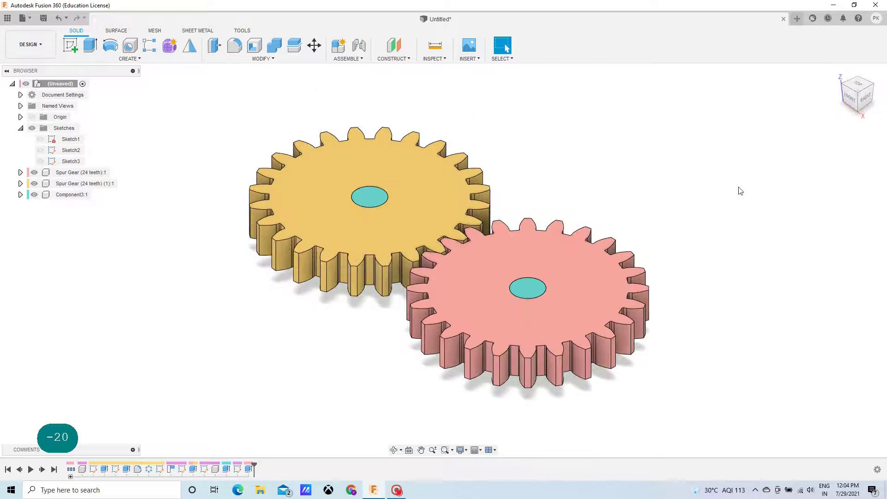
mouse_move(711, 281)
middle_mouse_down("shift")
mouse_move(743, 194)
mouse_move(724, 193)
mouse_move(701, 149)
mouse_move(701, 97)
mouse_move(706, 122)
middle_mouse_up("shift")
key("ctrl+z")
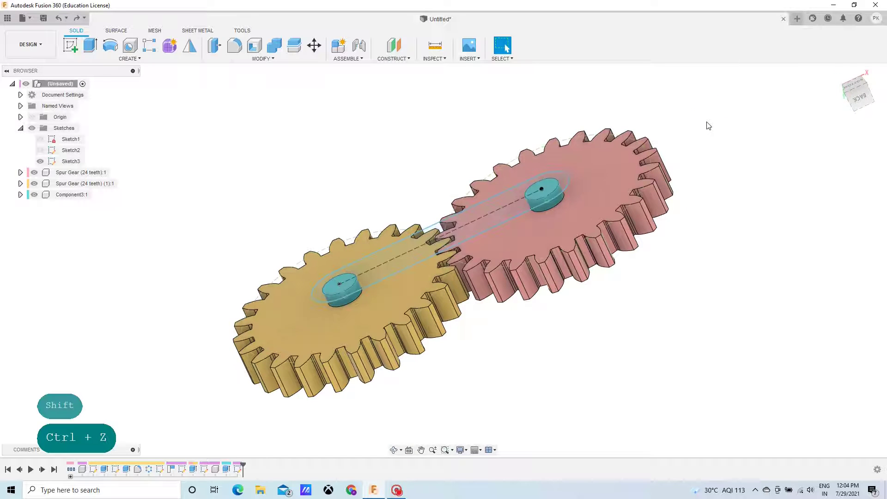
- Extrude the slot profile by -19 mm with the Join operation to form a plate connecting the two shafts
left_click(488, 221)
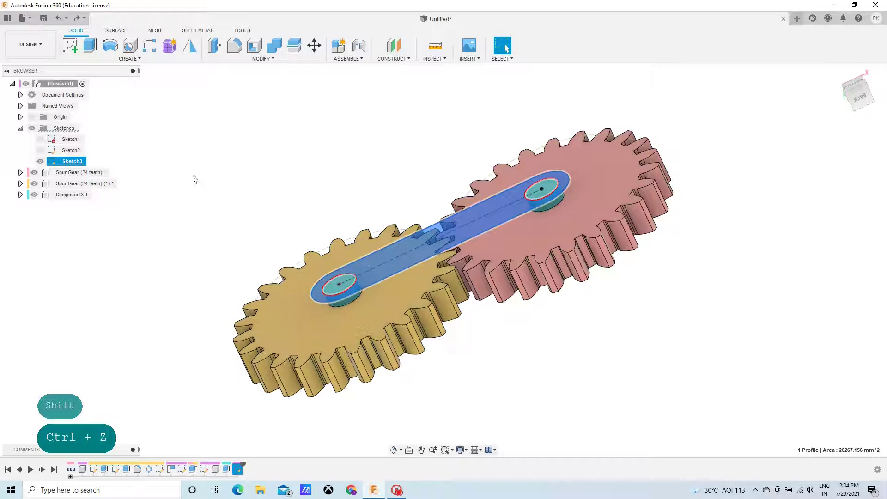
key("e")
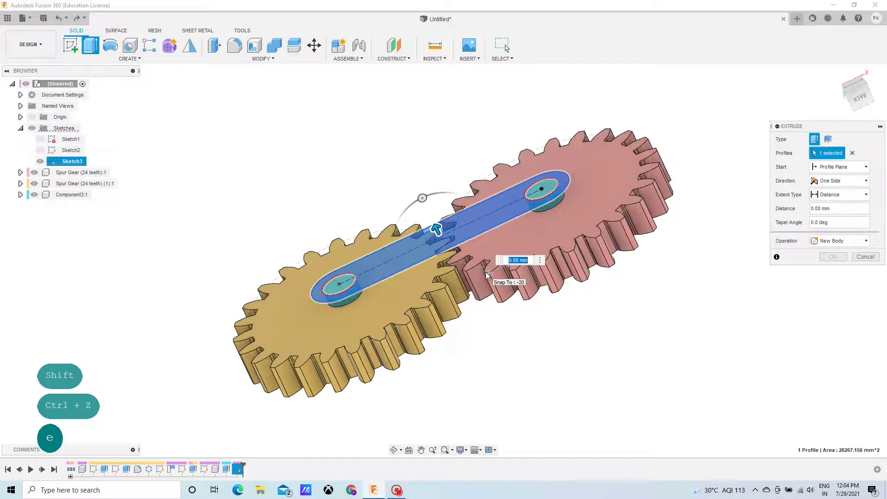
type("-19")
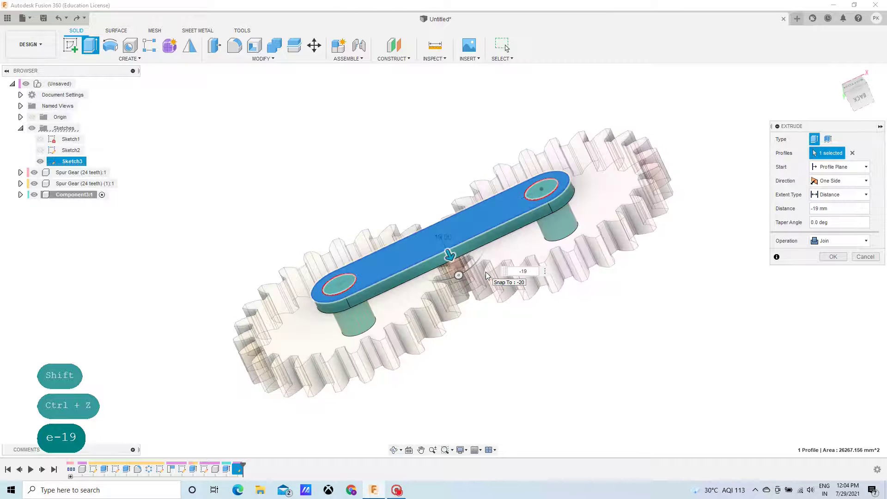
scroll(487, 272, "down", 1)
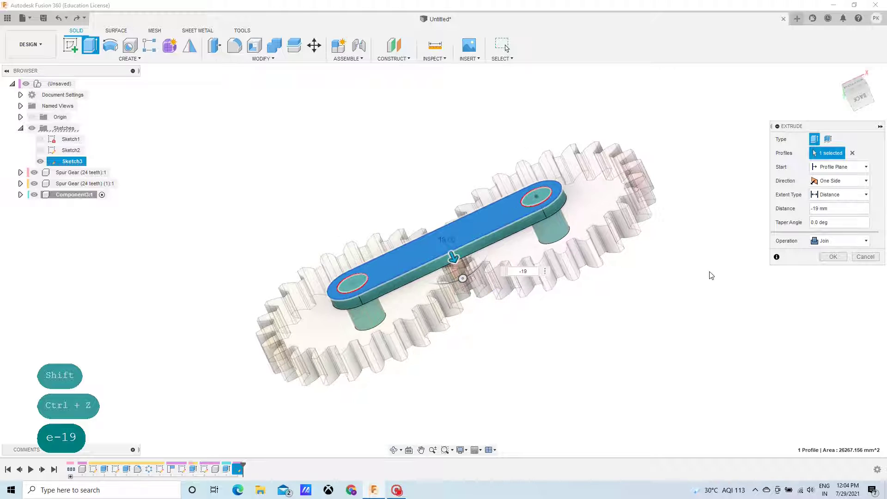
left_click(830, 256)
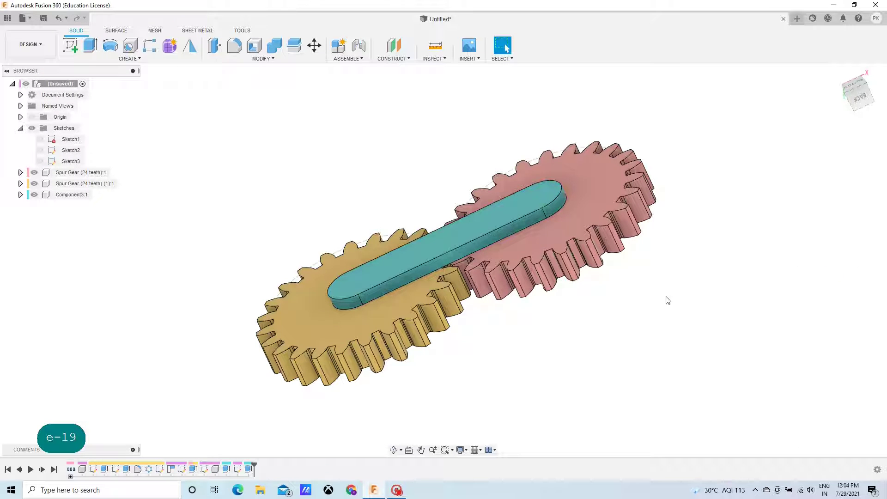
- Ground the component made up of the shafts and their connecting plate
middle_click_drag(635, 313, 495, 261, "shift")
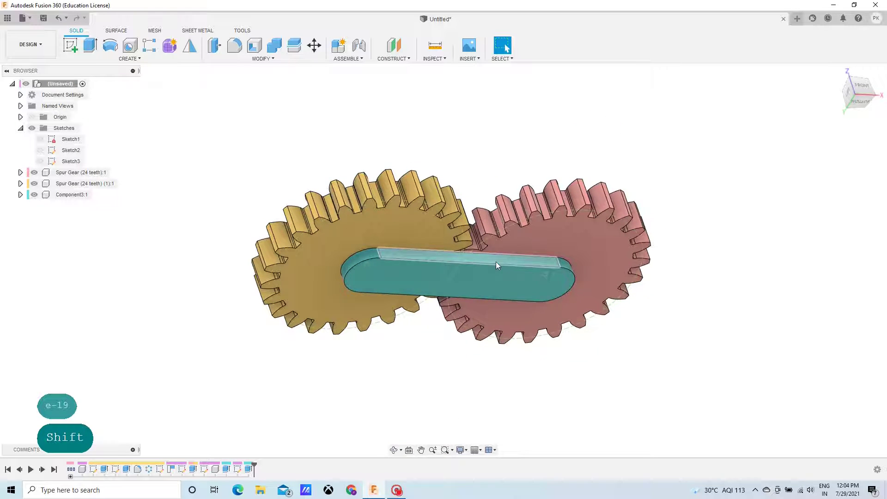
right_click(462, 278)
left_click(251, 440)
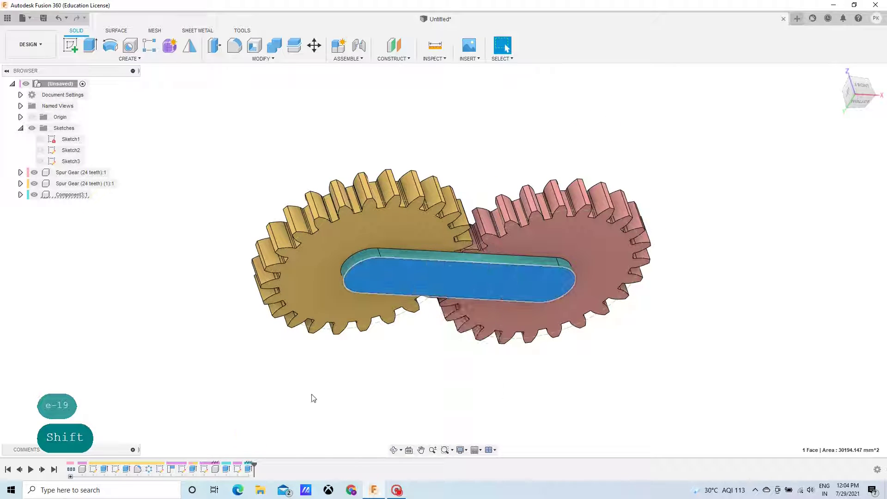
middle_click_drag(734, 158, 735, 174, "shift")
left_click(834, 72)
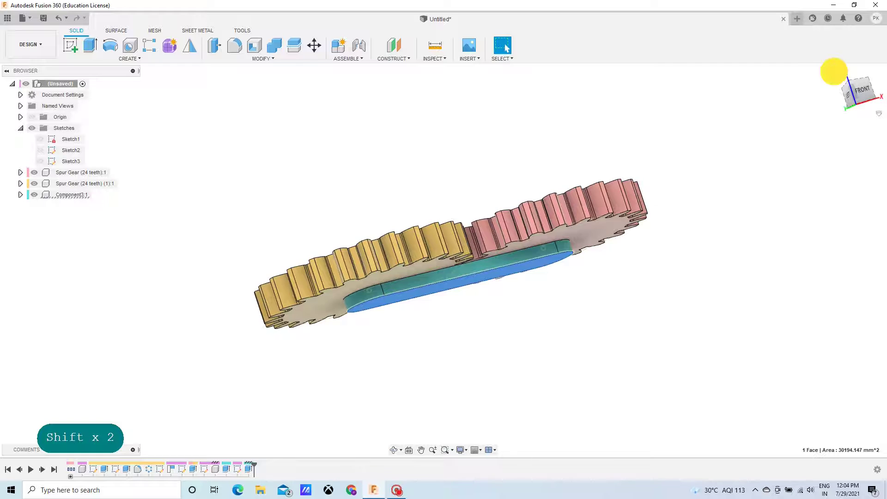
right_click(68, 196)
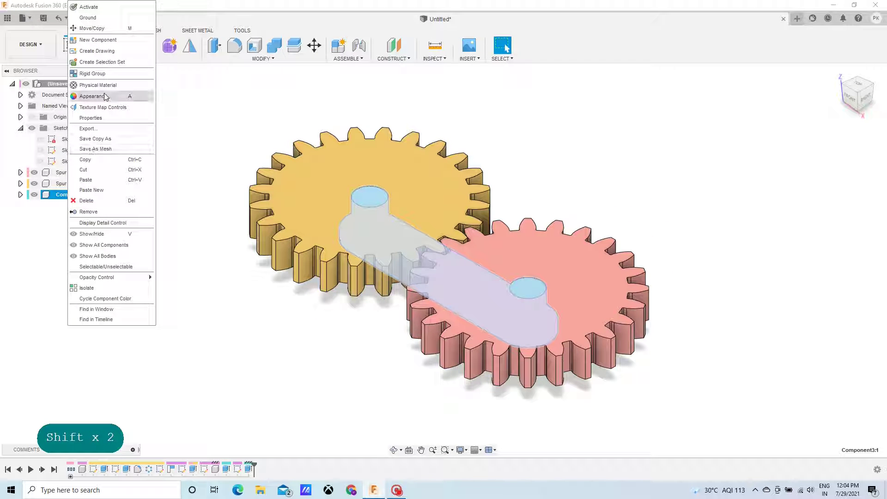
left_click(99, 19)
left_click(241, 287)
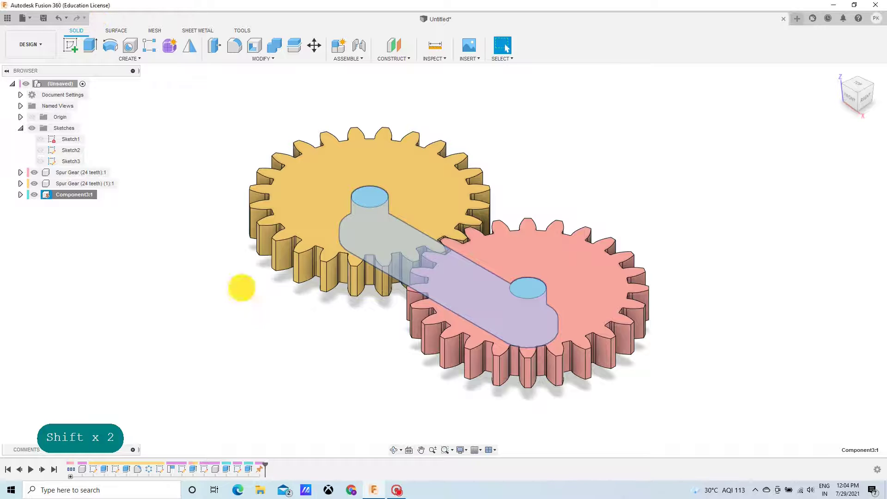
- Start a joint that snaps the yellow gear's bore to its shaft on the grounded plate component
middle_click_drag(244, 311, 280, 325, "shift")
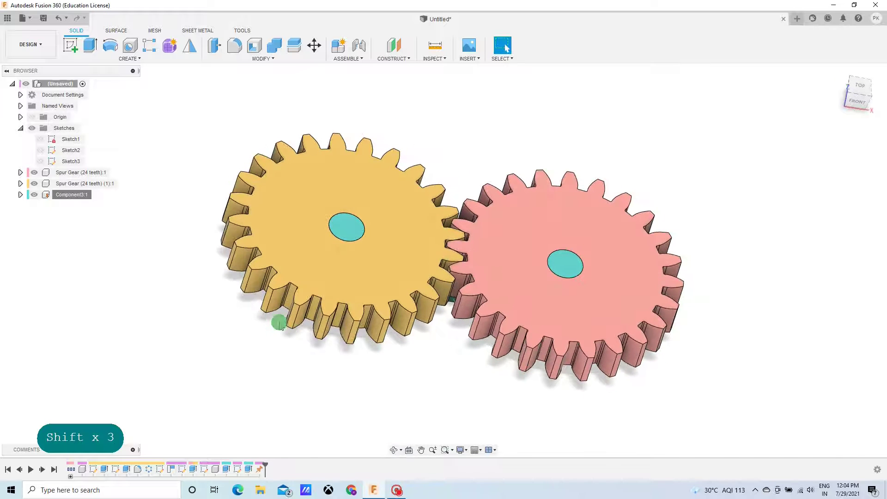
left_click(361, 44)
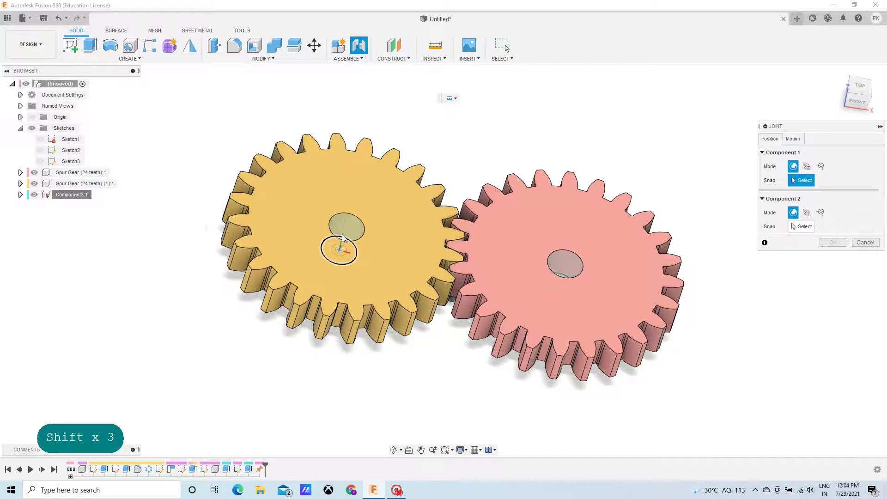
scroll(342, 238, "up", 10)
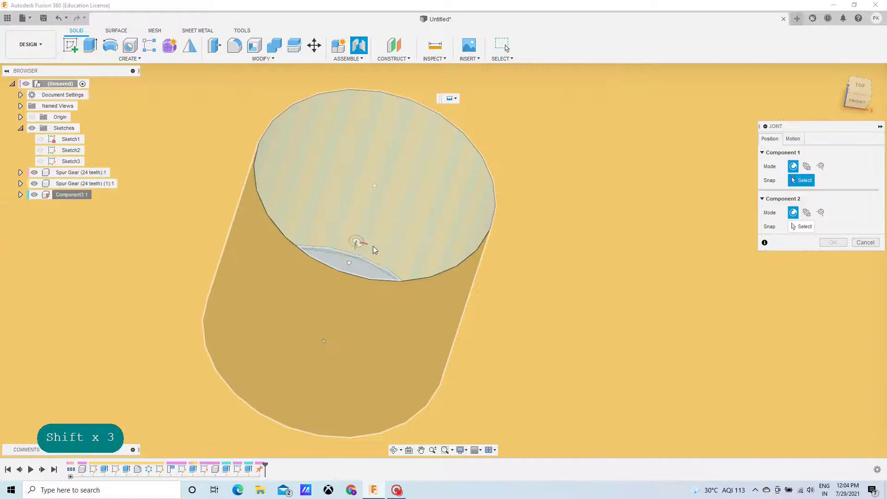
left_click(397, 269)
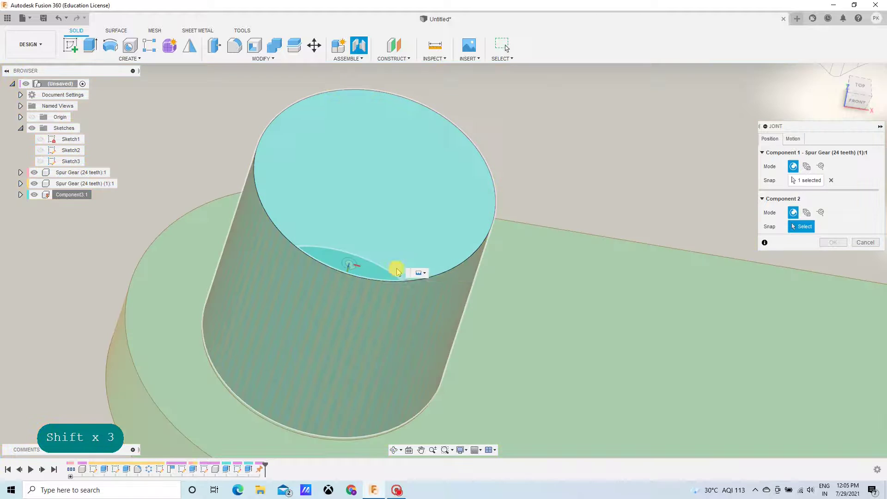
scroll(396, 269, "down", 5)
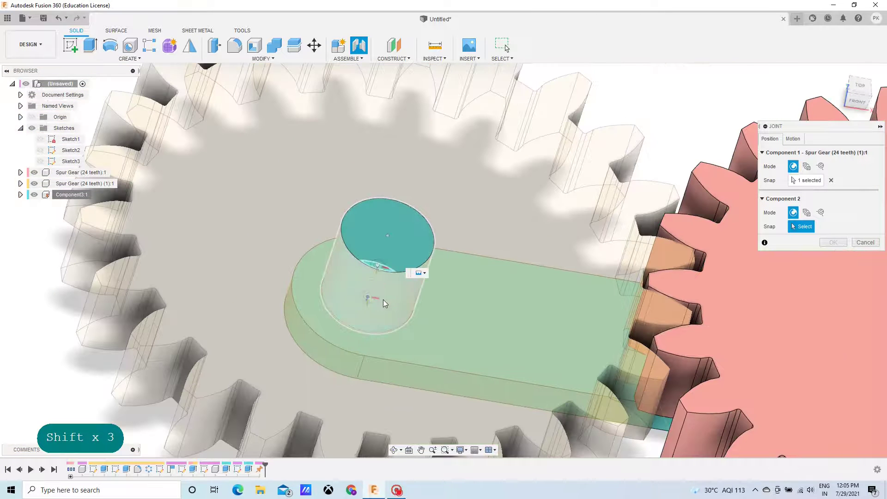
left_click(392, 303)
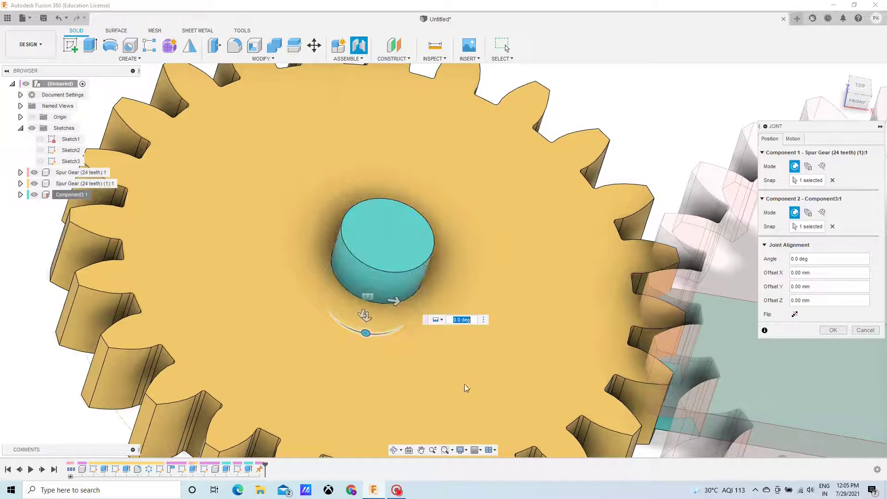
- Set the yellow gear joint's Z offset to -26 mm so the gear's upper face sits level with the shaft end
middle_click_drag(513, 382, 342, 418, "shift")
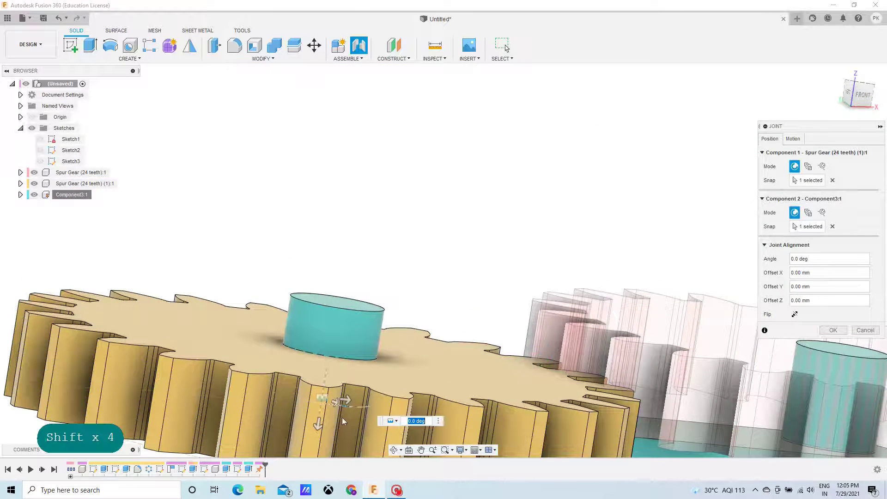
left_click_drag(319, 422, 327, 375)
scroll(329, 370, "up", 5)
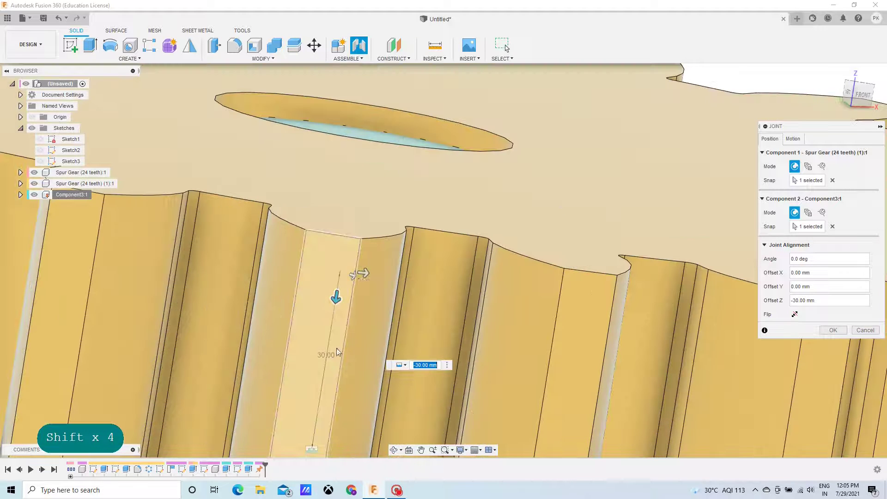
left_click_drag(331, 296, 341, 323)
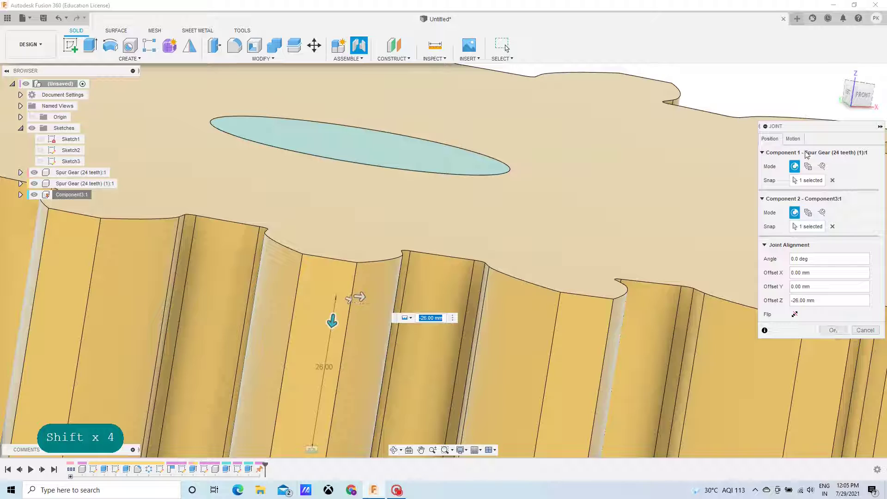
- Set the yellow gear joint's motion to Revolute about the Z axis, preview it and create the joint
left_click(795, 139)
left_click(806, 152)
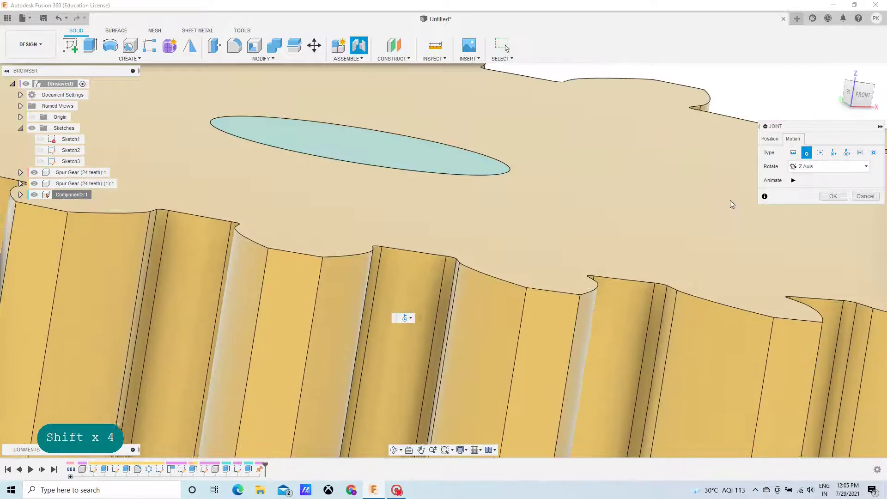
scroll(642, 229, "down", 5)
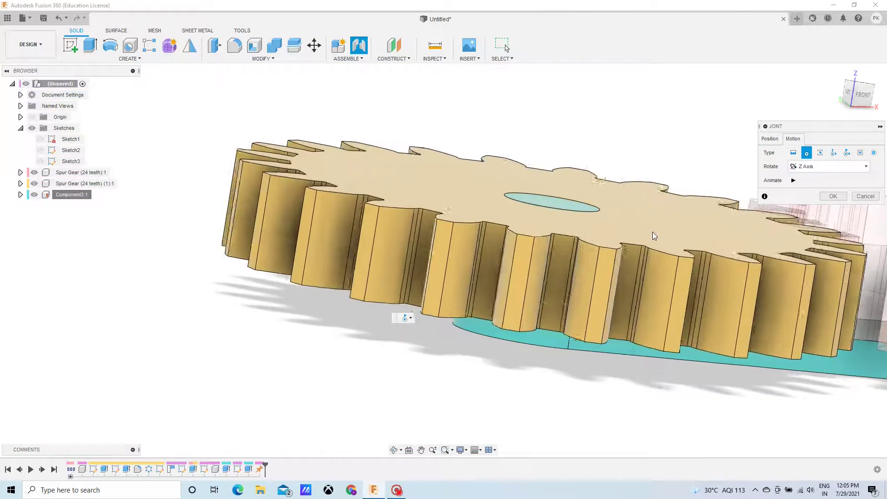
left_click(838, 73)
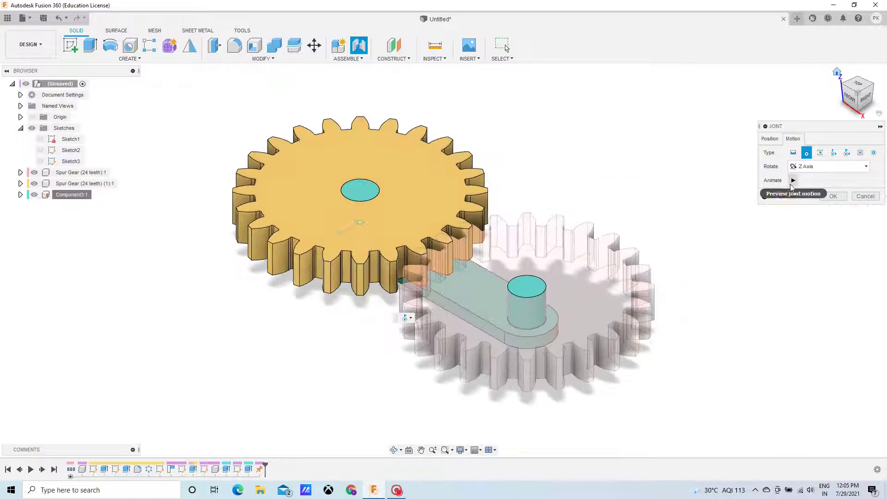
left_click(792, 180)
left_click(833, 196)
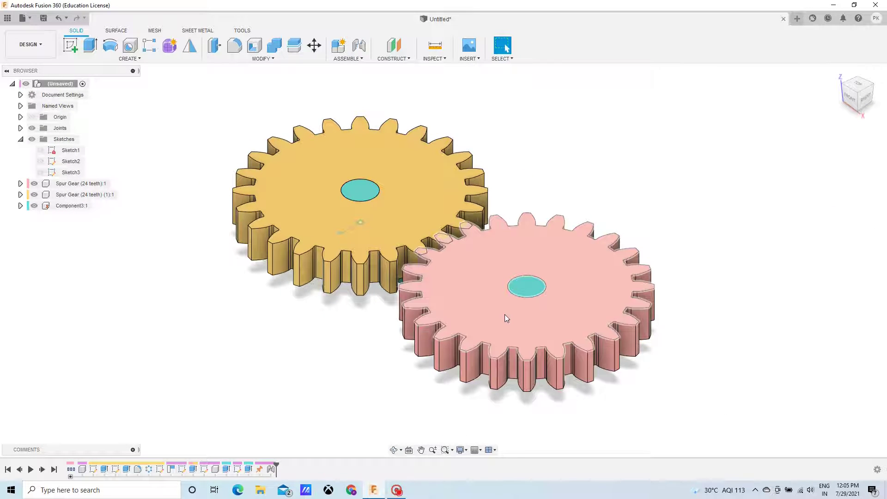
- Start a second joint that snaps the pink gear's bore to the other shaft
left_click(360, 45)
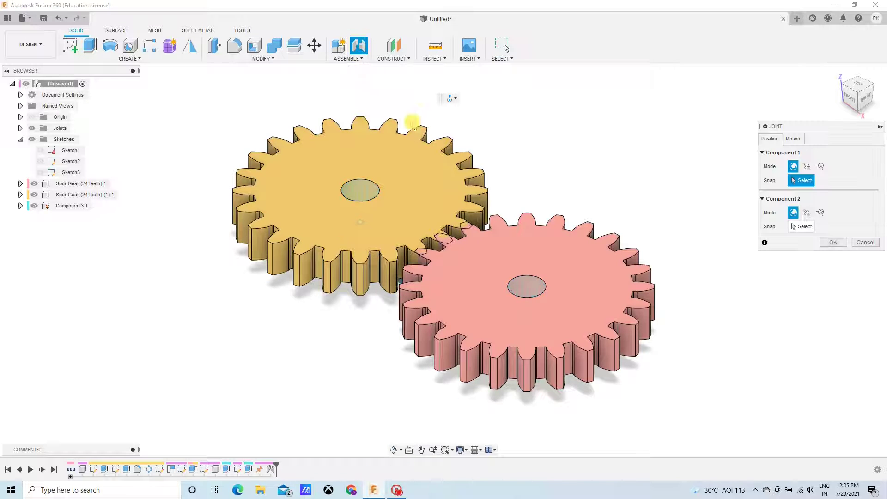
scroll(530, 303, "up", 6)
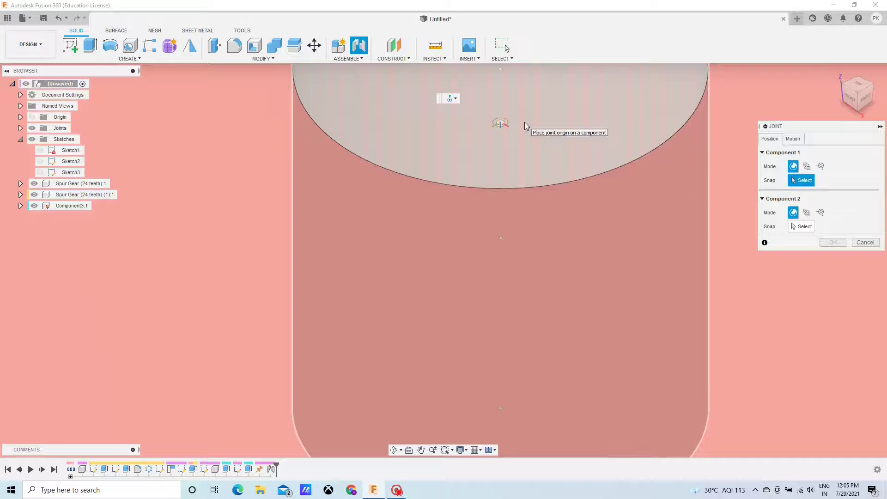
left_click(497, 126)
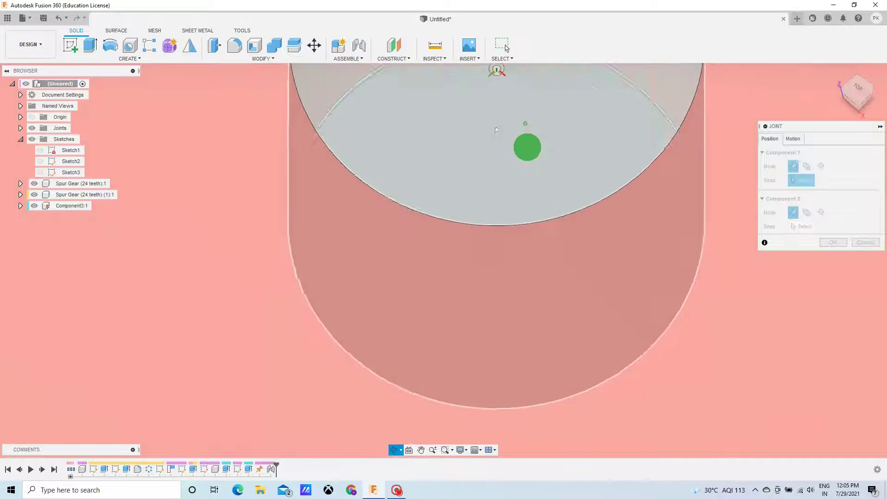
middle_click_drag(498, 126, 535, 155, "shift")
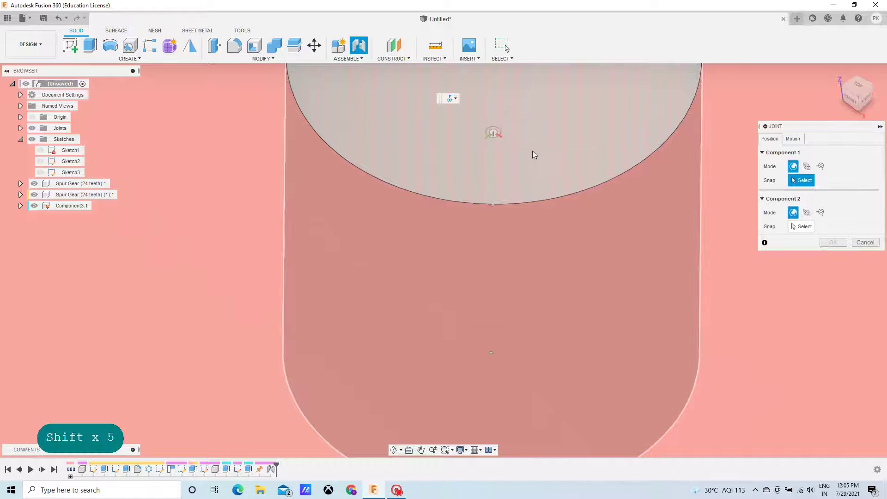
left_click(545, 193)
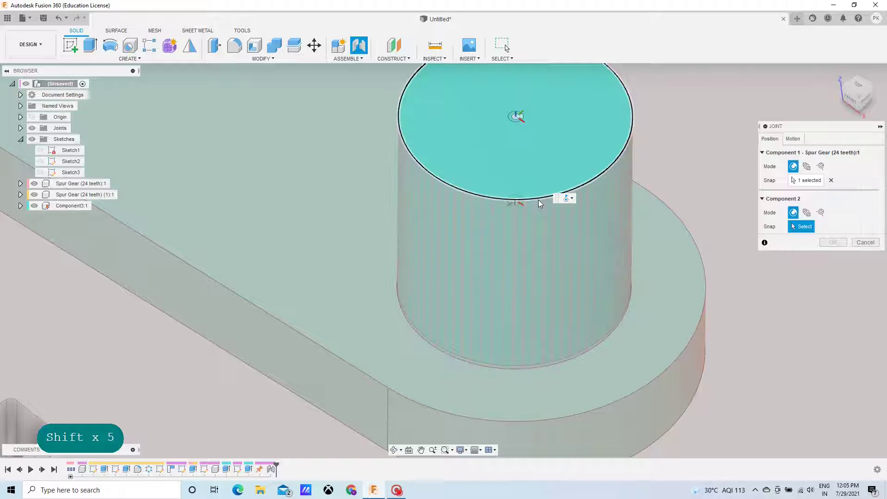
left_click(537, 203)
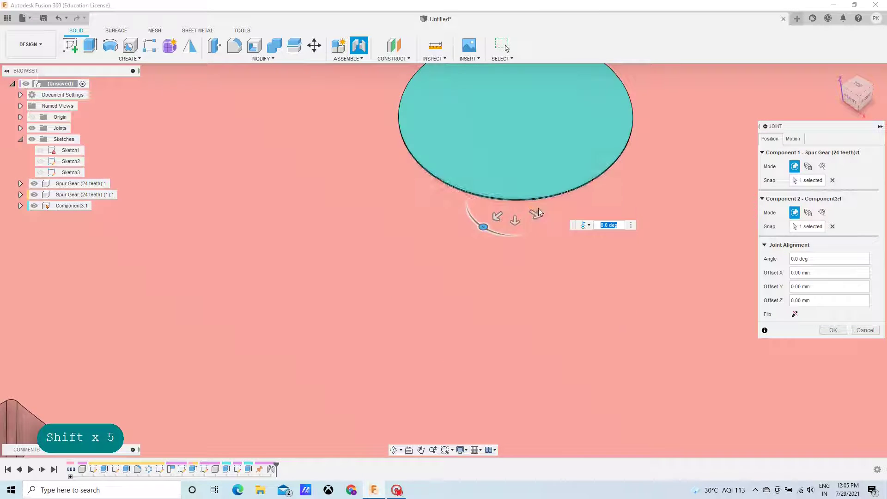
- Set the pink gear joint's Z offset to -0.5 mm so the gear face is flush with the shaft end
scroll(537, 234, "down", 5)
mouse_move(543, 242)
middle_mouse_down("shift")
mouse_move(550, 250)
mouse_move(567, 224)
mouse_move(536, 240)
mouse_move(541, 230)
mouse_move(543, 346)
middle_mouse_up("shift")
scroll(531, 240, "up", 6)
left_click_drag(529, 293, 529, 290)
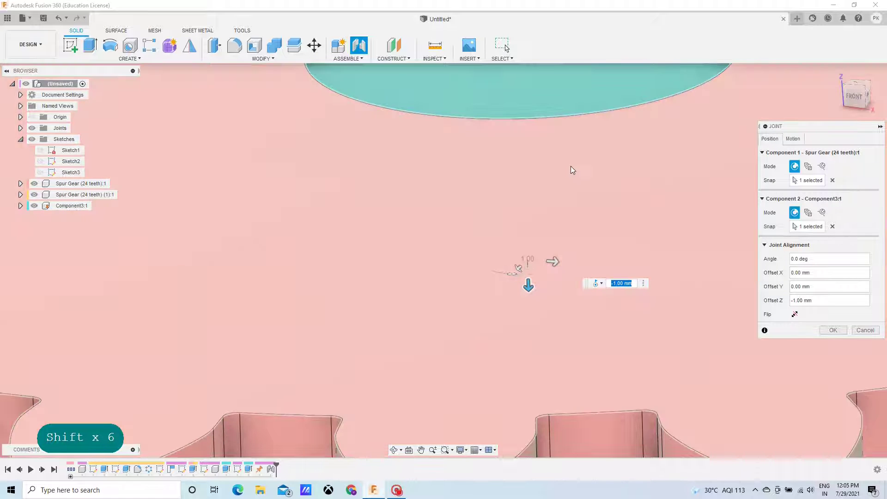
middle_click_drag(572, 168, 587, 155, "shift")
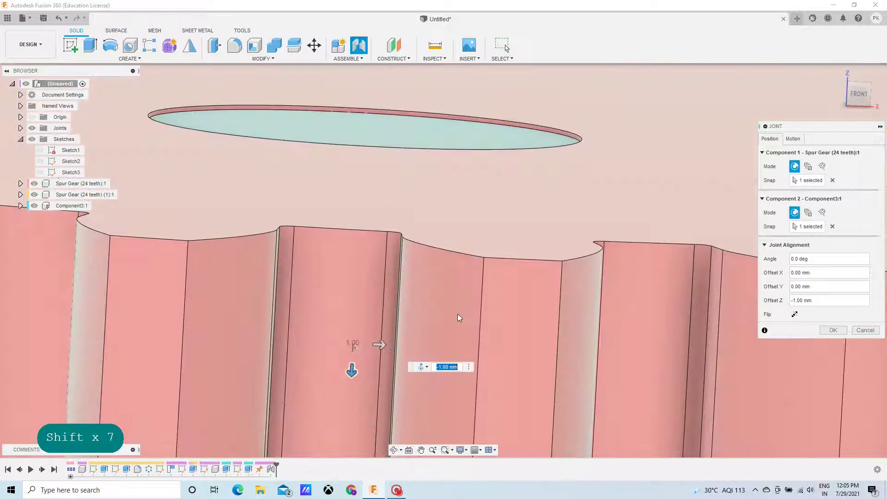
scroll(351, 358, "up", 5)
scroll(353, 358, "down", 3)
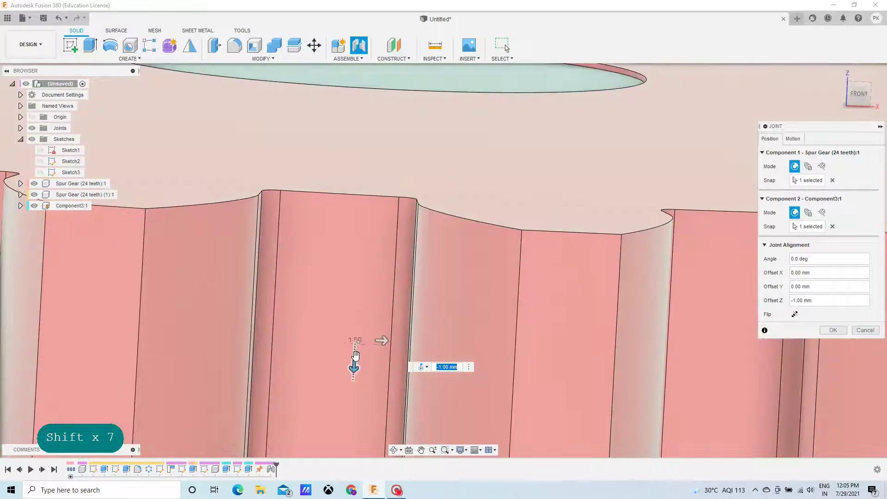
scroll(356, 355, "down", 1)
left_click_drag(358, 370, 353, 368)
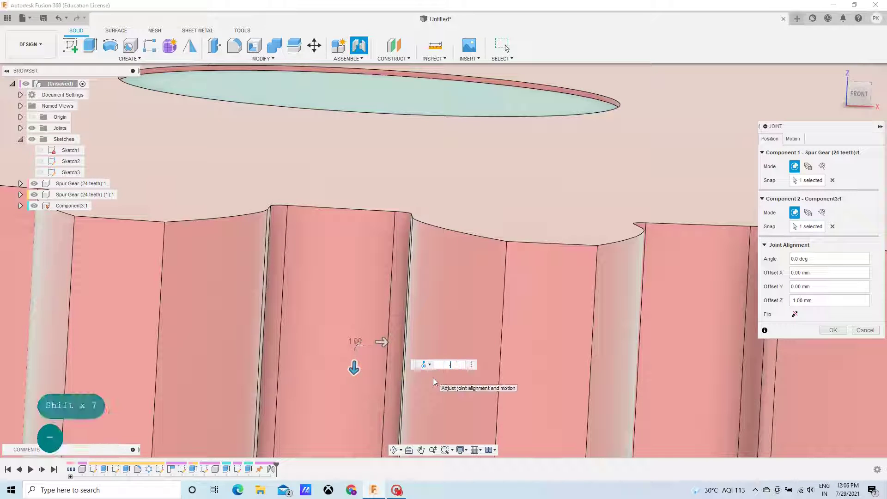
type("-0.5")
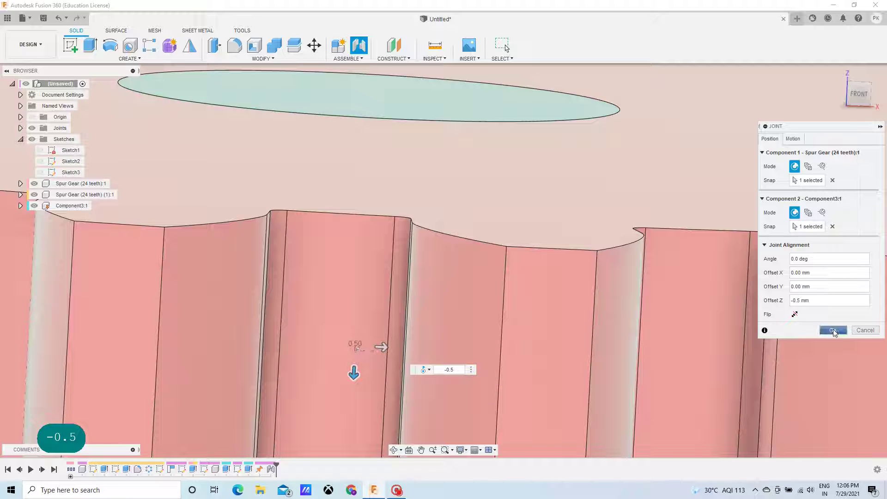
- Preview the pink gear's Revolute motion about the Z axis and create the joint
left_click(793, 138)
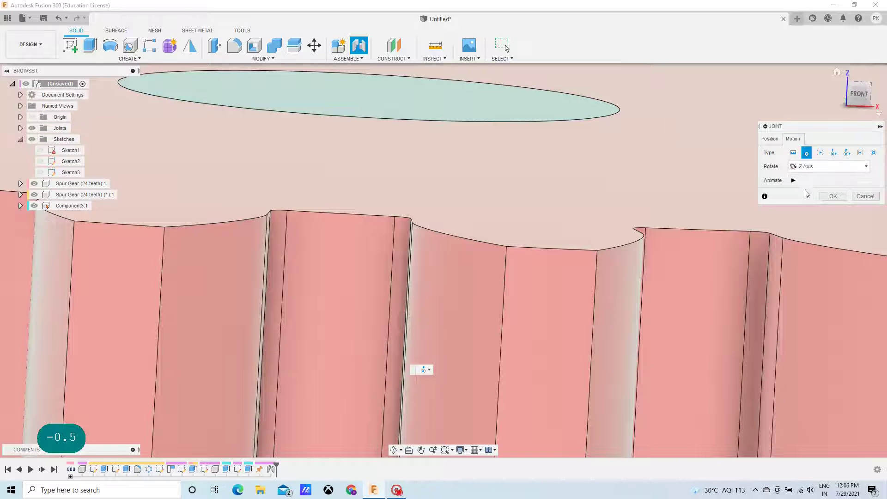
left_click(793, 181)
scroll(649, 221, "down", 5)
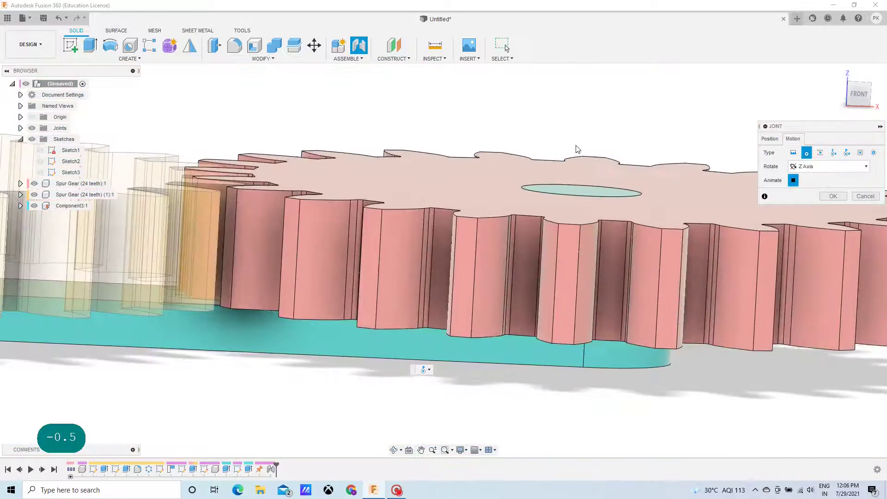
middle_click_drag(557, 121, 738, 185, "shift")
left_click(833, 195)
- Try a motion link between the two gears' revolute joints at 360 deg each with Reverse enabled
scroll(767, 192, "down", 5)
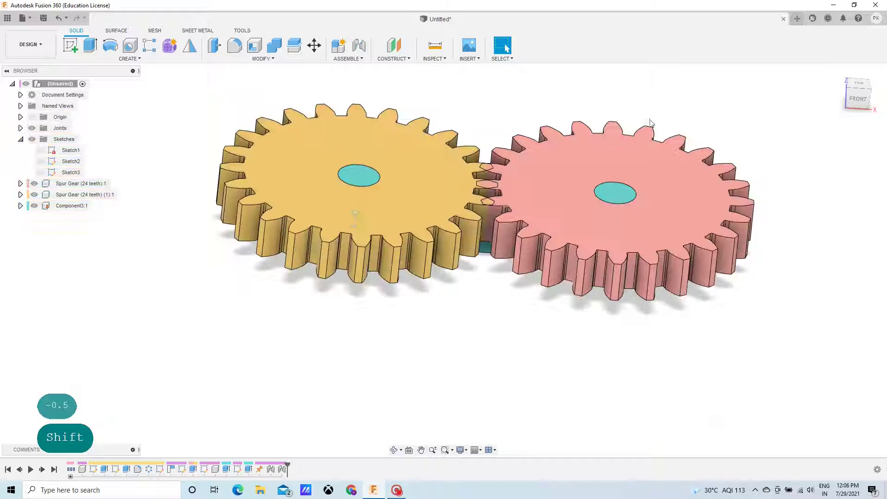
middle_click_drag(721, 103, 698, 125, "shift")
left_click(348, 58)
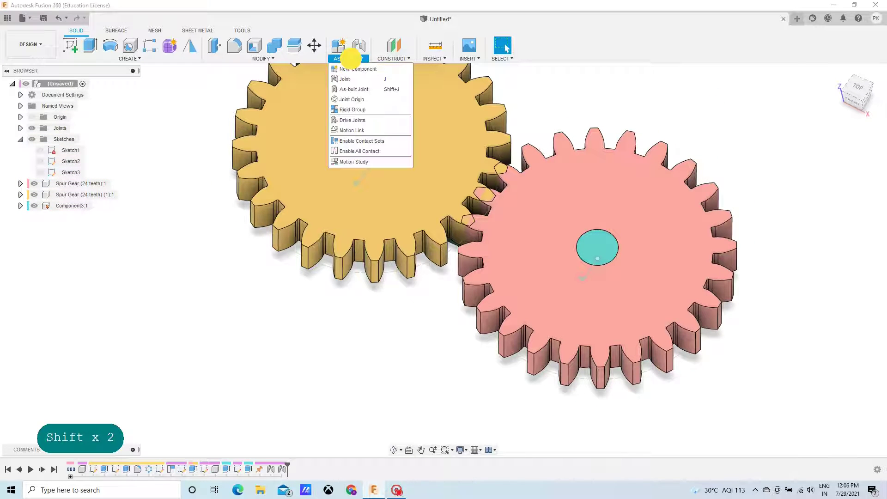
left_click(373, 131)
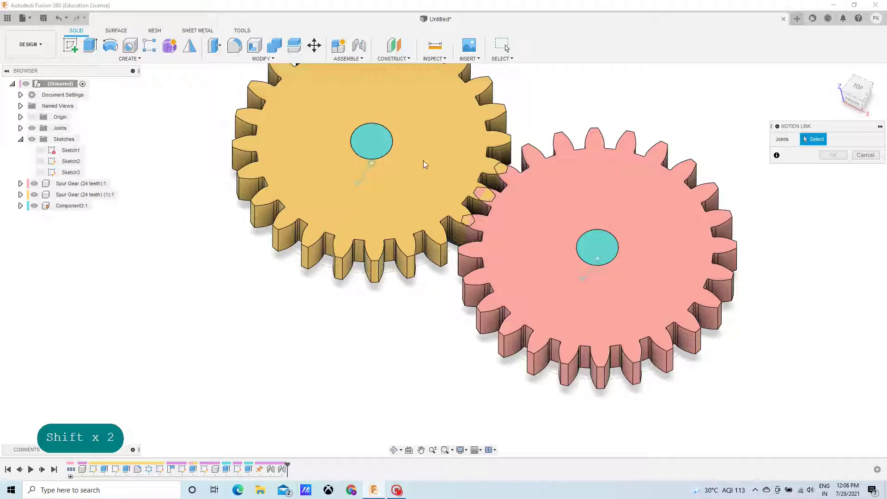
left_click(374, 162)
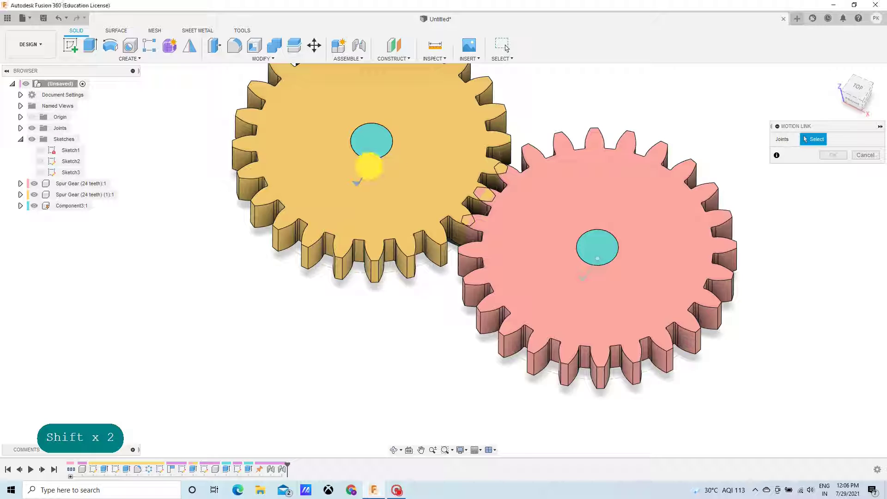
left_click(590, 274)
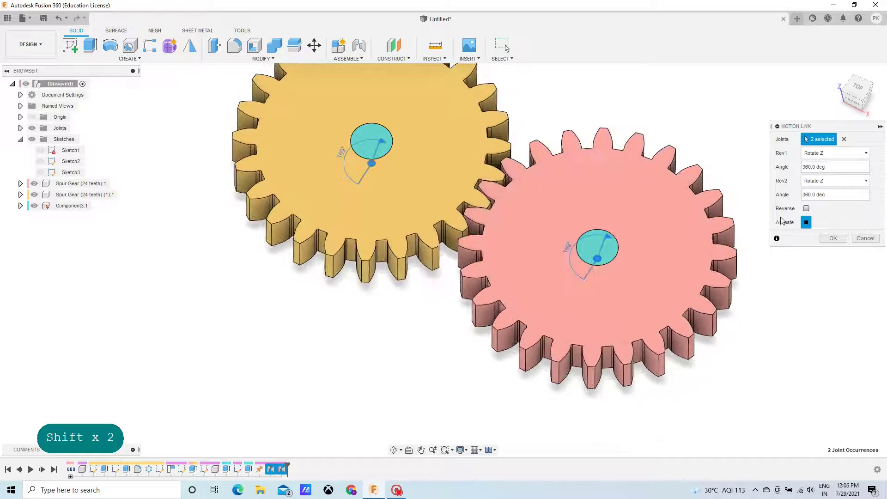
left_click(806, 208)
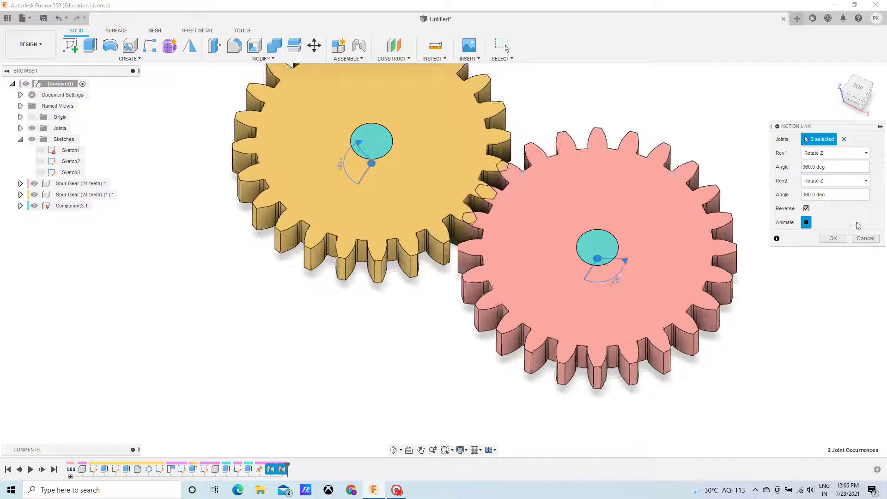
left_click(836, 239)
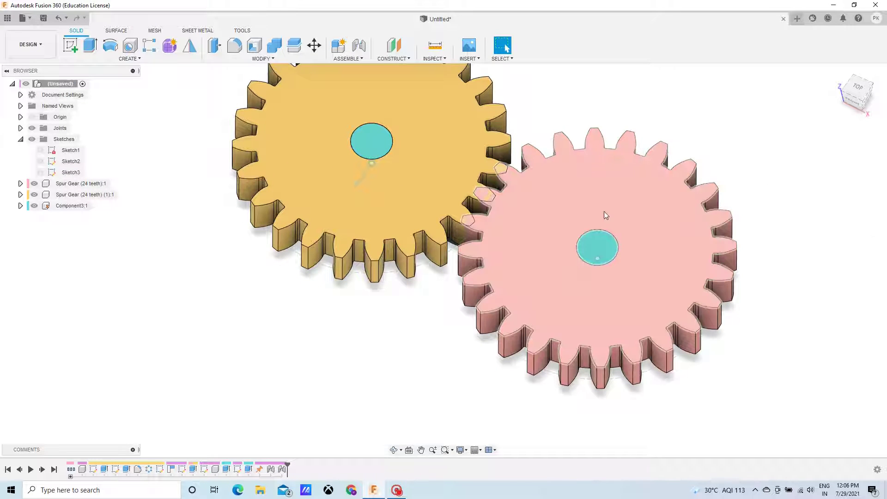
- Rotate the pink gear freely on its shaft to bring its teeth roughly into the gaps of the yellow gear
left_click_drag(677, 229, 674, 239)
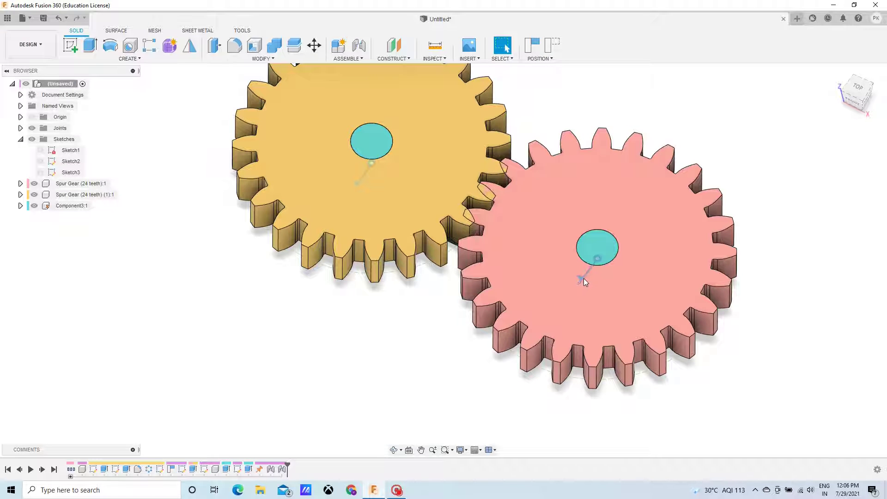
left_click(583, 278)
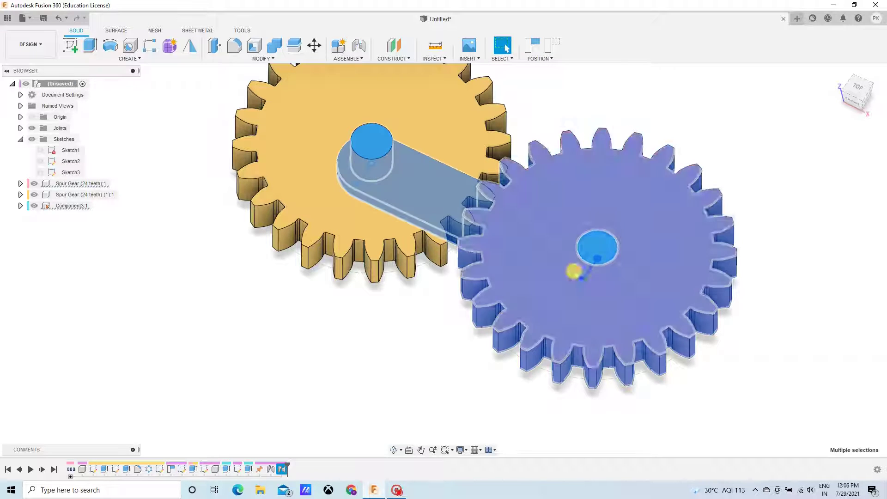
left_click(765, 335)
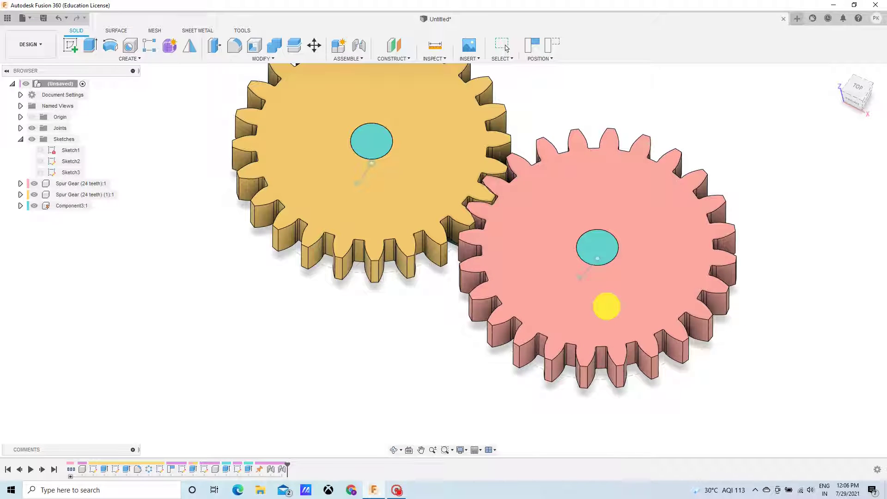
- Fine-tune the pink gear's rotation in the top view so its teeth mesh without overlapping the yellow gear's teeth, and capture the position
left_click(864, 93)
scroll(476, 254, "up", 5)
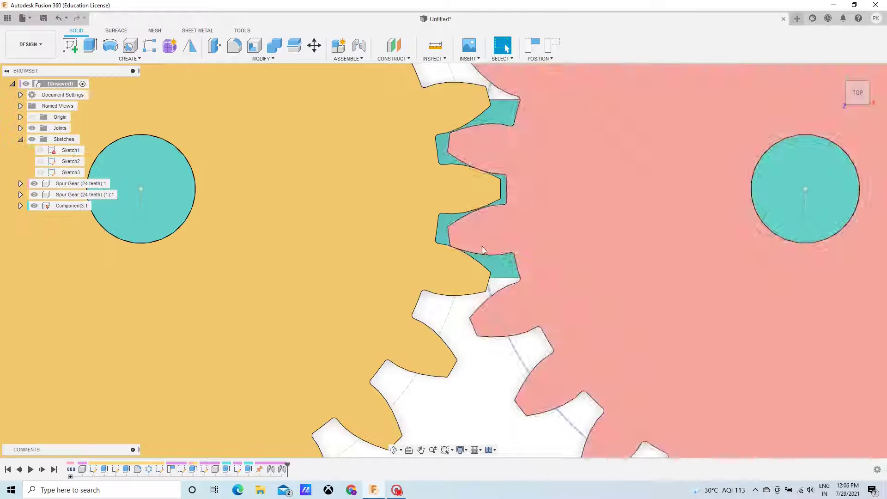
scroll(490, 236, "up", 6)
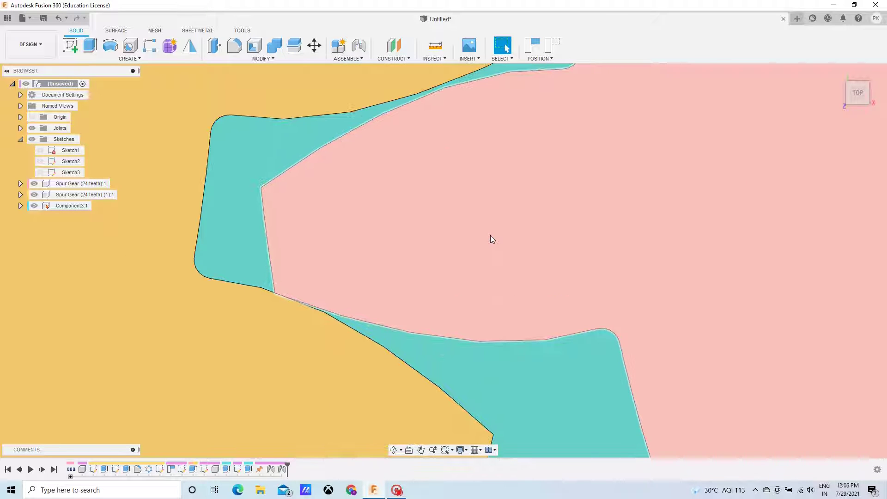
scroll(490, 238, "up", 3)
scroll(91, 326, "up", 3)
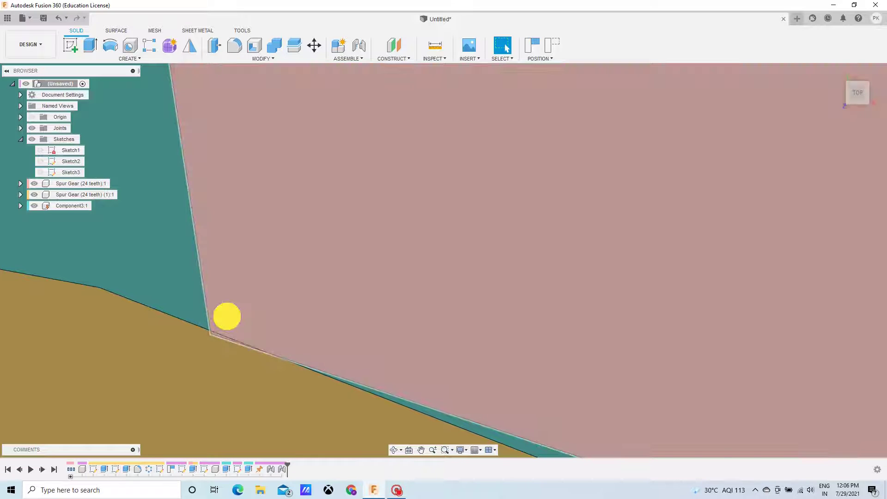
left_click(227, 316)
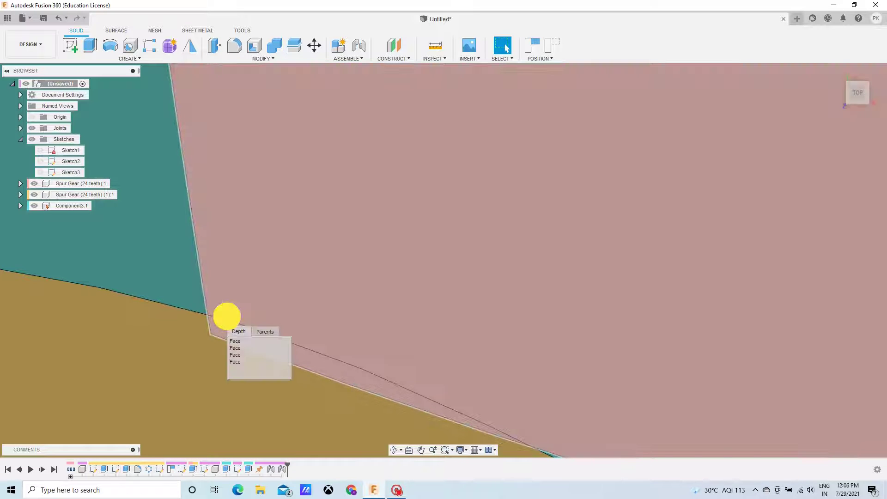
mouse_move(237, 296)
left_mouse_down()
mouse_move(238, 281)
mouse_move(261, 267)
left_mouse_up()
scroll(239, 281, "down", 6)
scroll(263, 267, "down", 3)
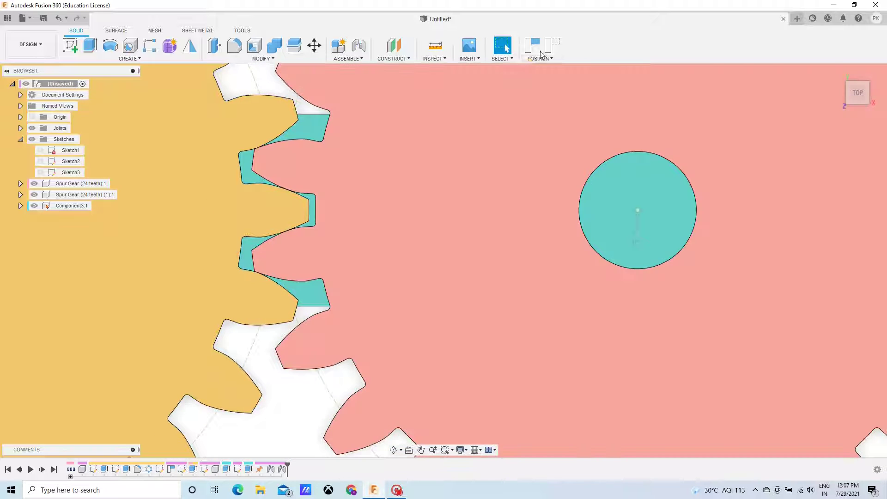
left_click(532, 45)
scroll(530, 194, "down", 1)
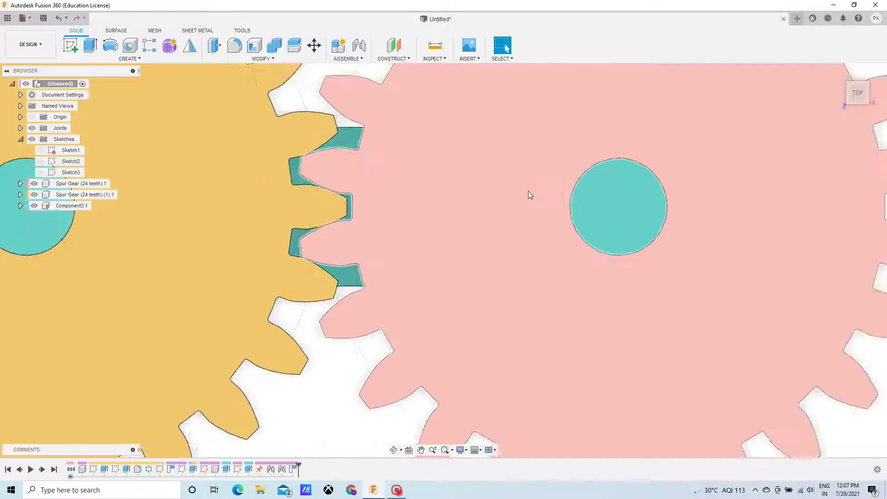
scroll(529, 191, "down", 4)
- Create a motion link between the yellow and pink gears' revolute joints at 360 deg each with Reverse enabled
left_click(838, 72)
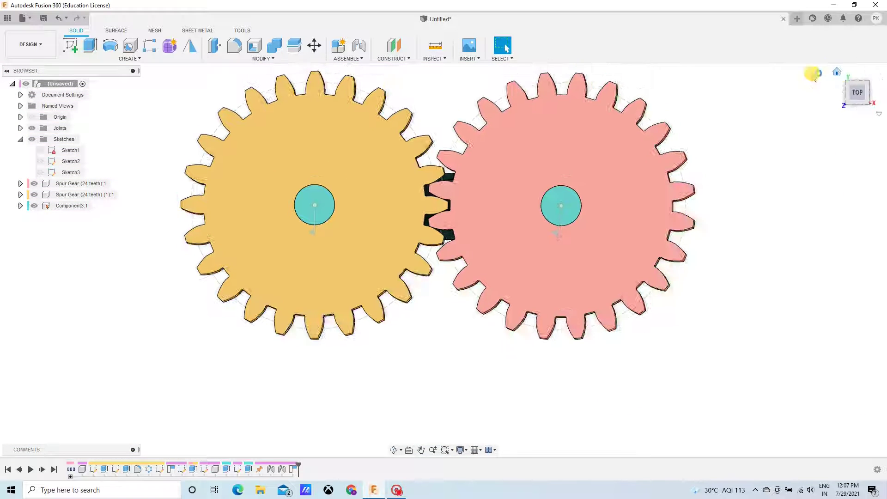
left_click(391, 59)
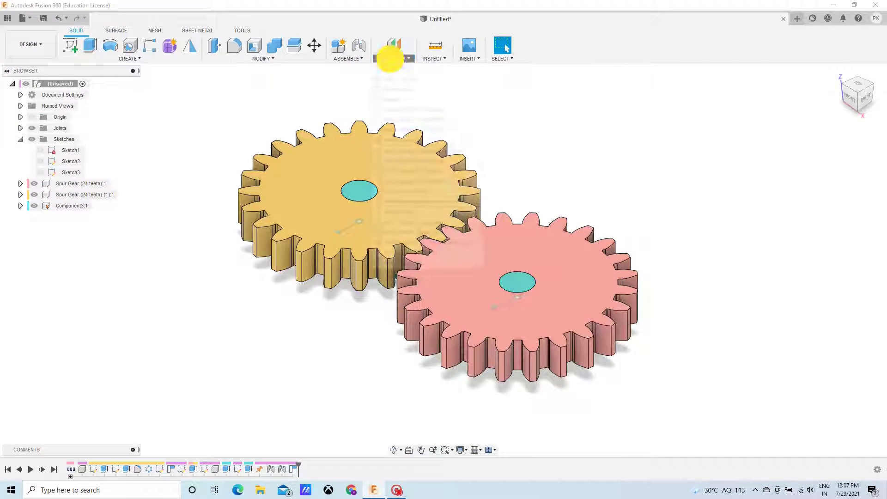
left_click(348, 59)
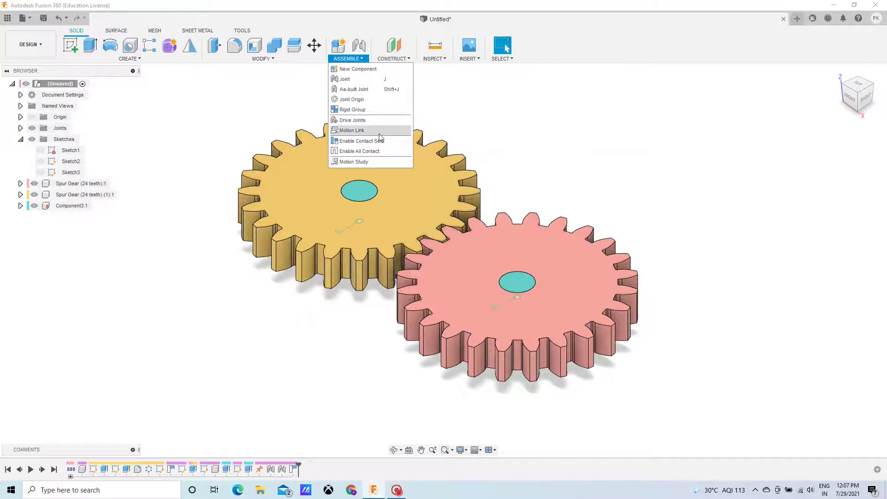
left_click(360, 130)
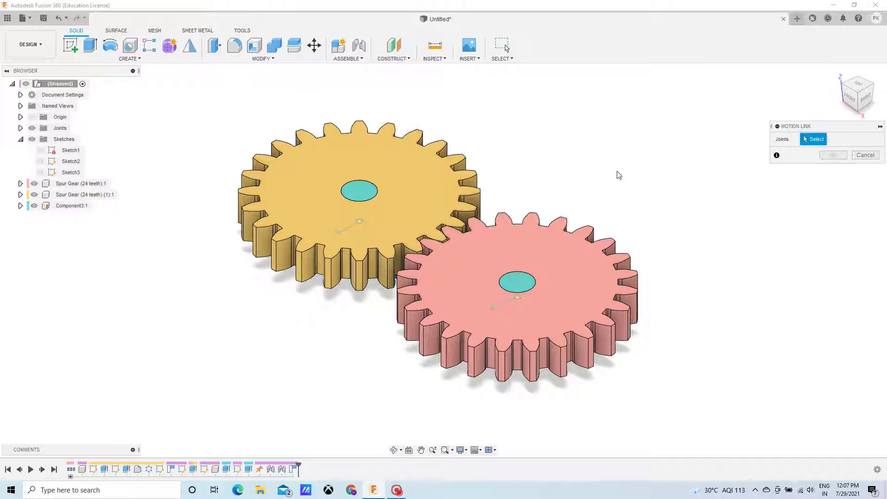
left_click(353, 225)
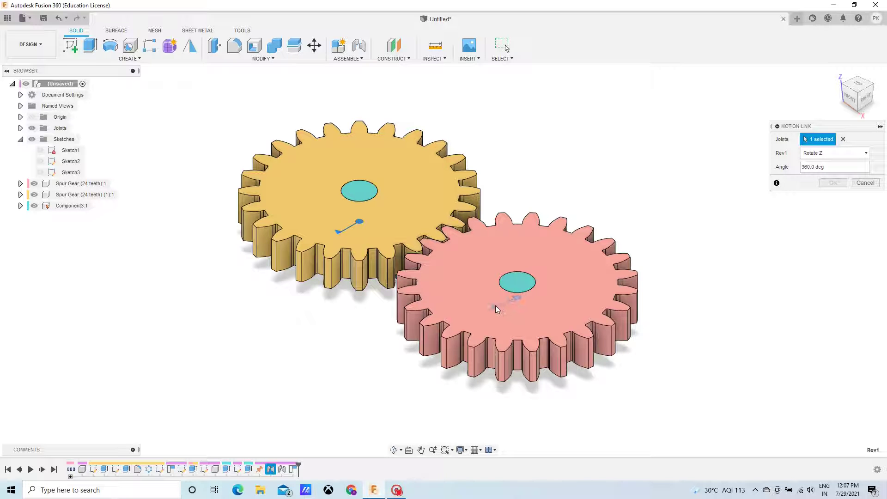
left_click(496, 307)
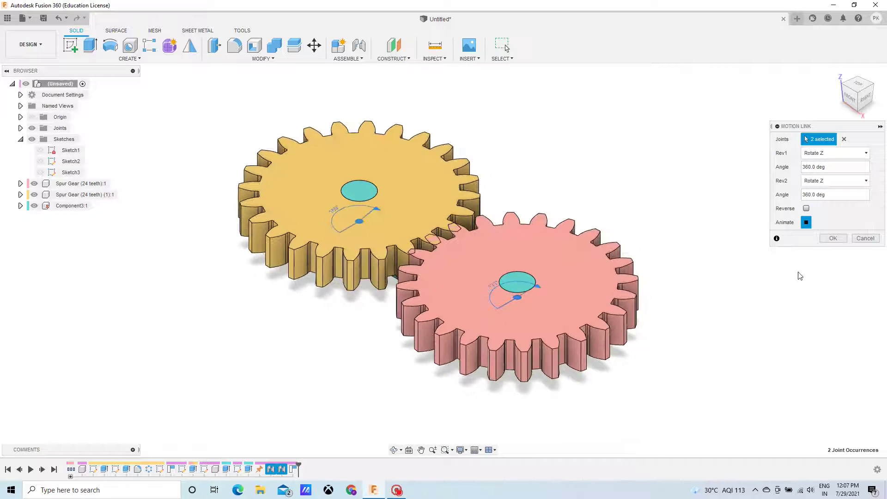
left_click(806, 208)
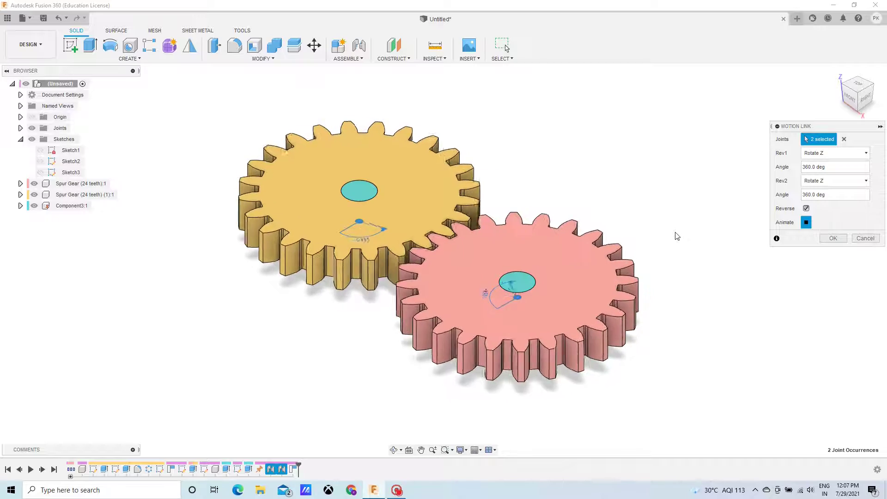
mouse_move(678, 234)
middle_mouse_down("shift")
mouse_move(683, 265)
mouse_move(689, 259)
middle_mouse_up("shift")
left_click(843, 238)
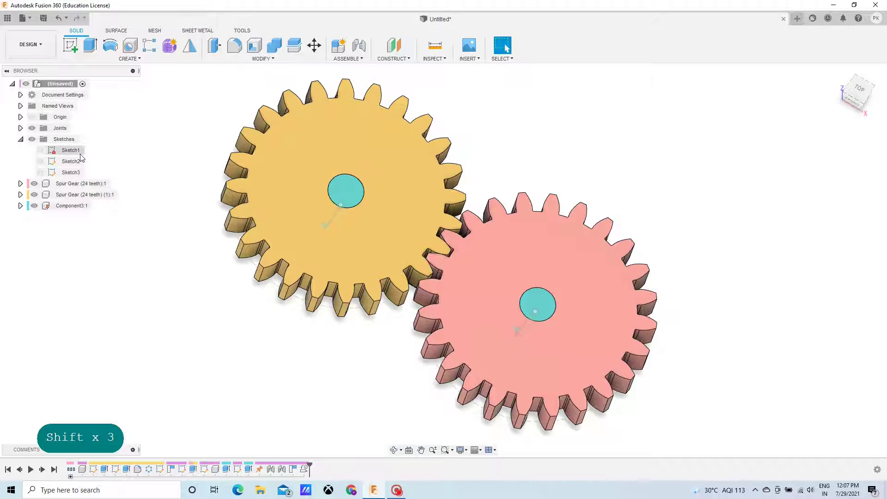
- Expand the joints list and open the options for the yellow gear's revolute joint
left_click(835, 73)
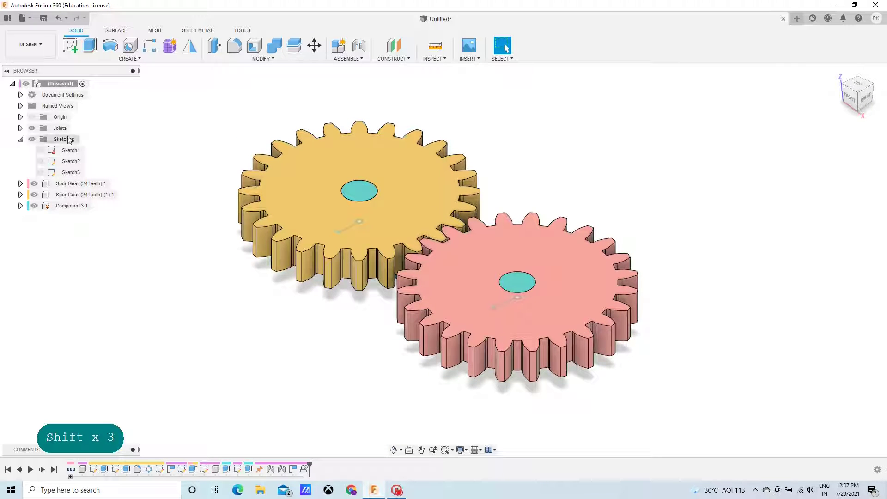
left_click(21, 128)
right_click(62, 138)
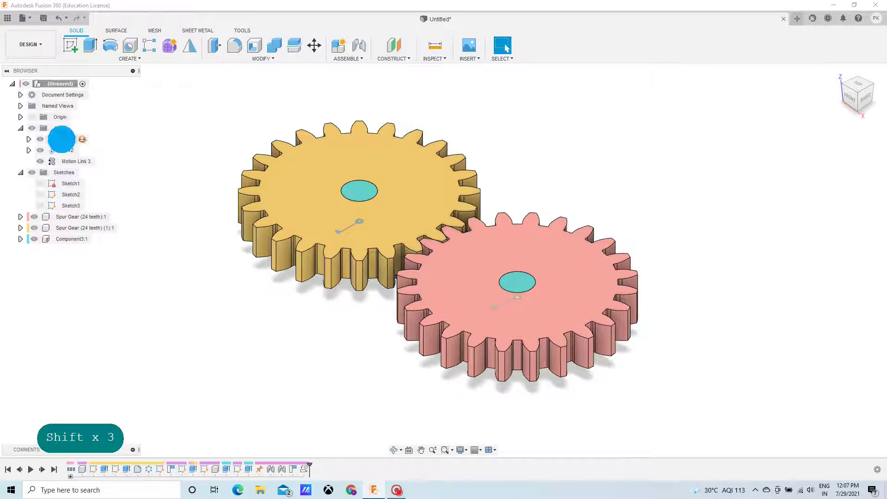